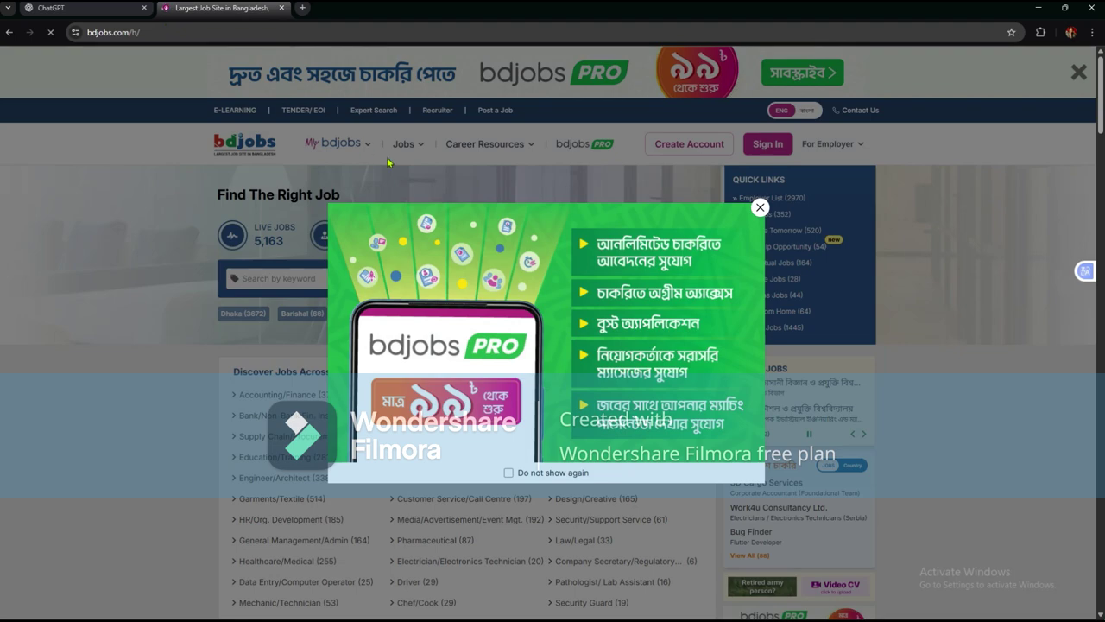
- Dismiss the promotional popup and open the Employer Registration Form from For Employer > Create Account
{"action": "left_click", "coordinate": [759, 209]}
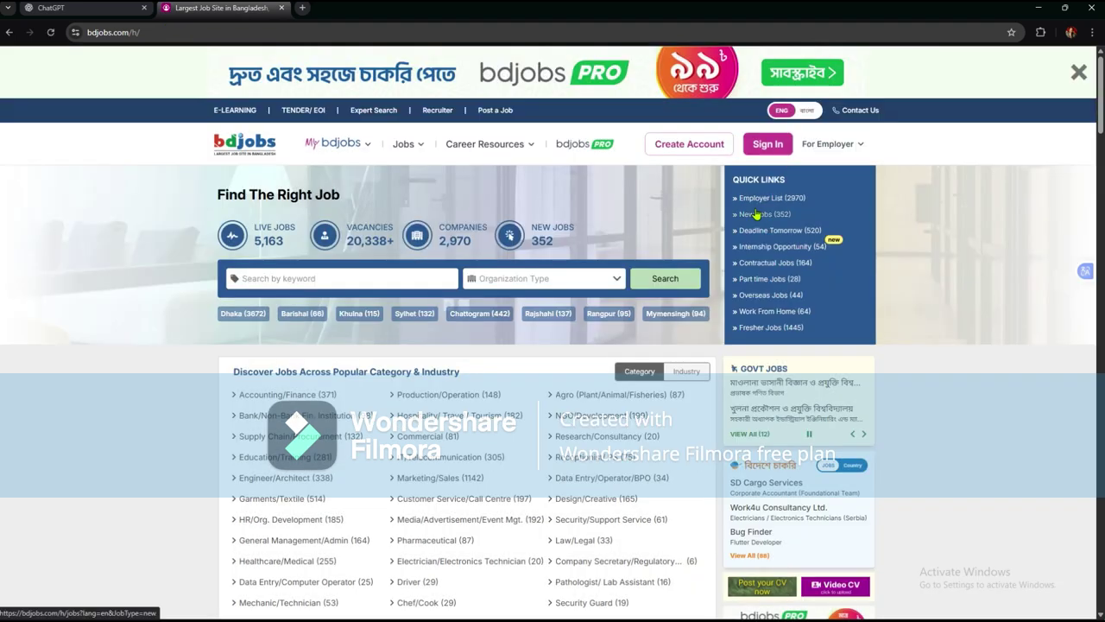
{"action": "left_click", "coordinate": [831, 147]}
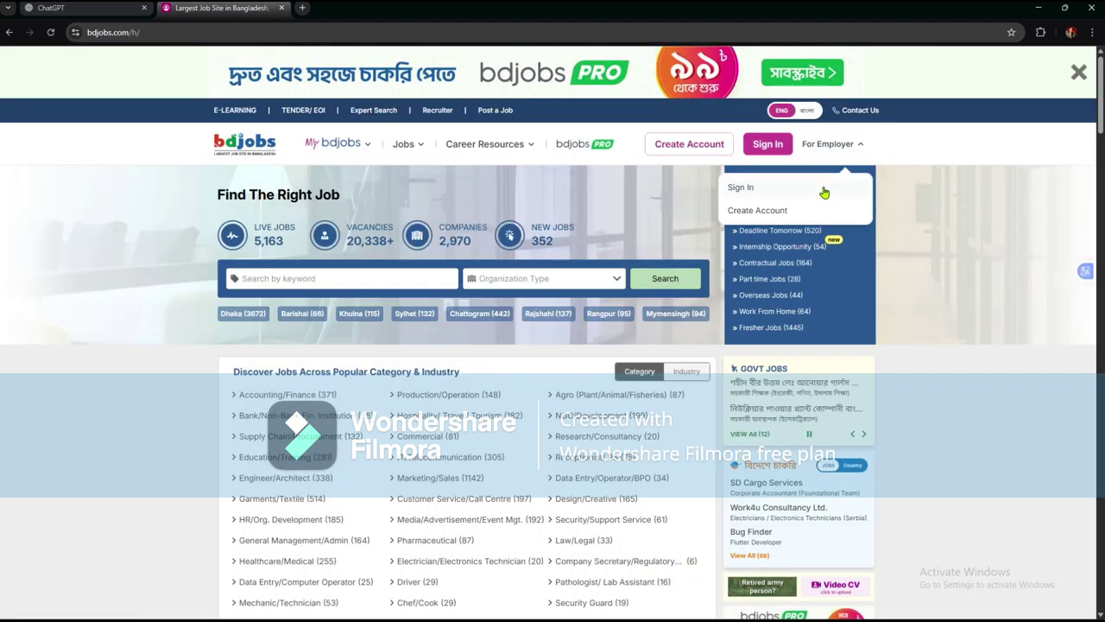
{"action": "left_click", "coordinate": [780, 218]}
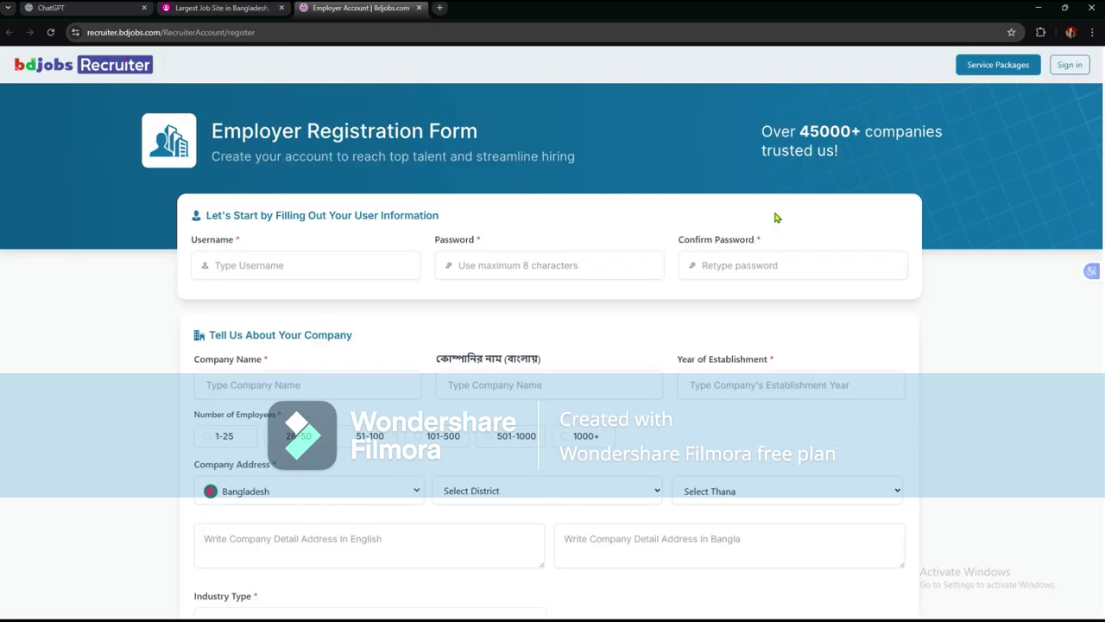
- Enter the account username on the registration form
{"action": "left_click", "coordinate": [285, 268]}
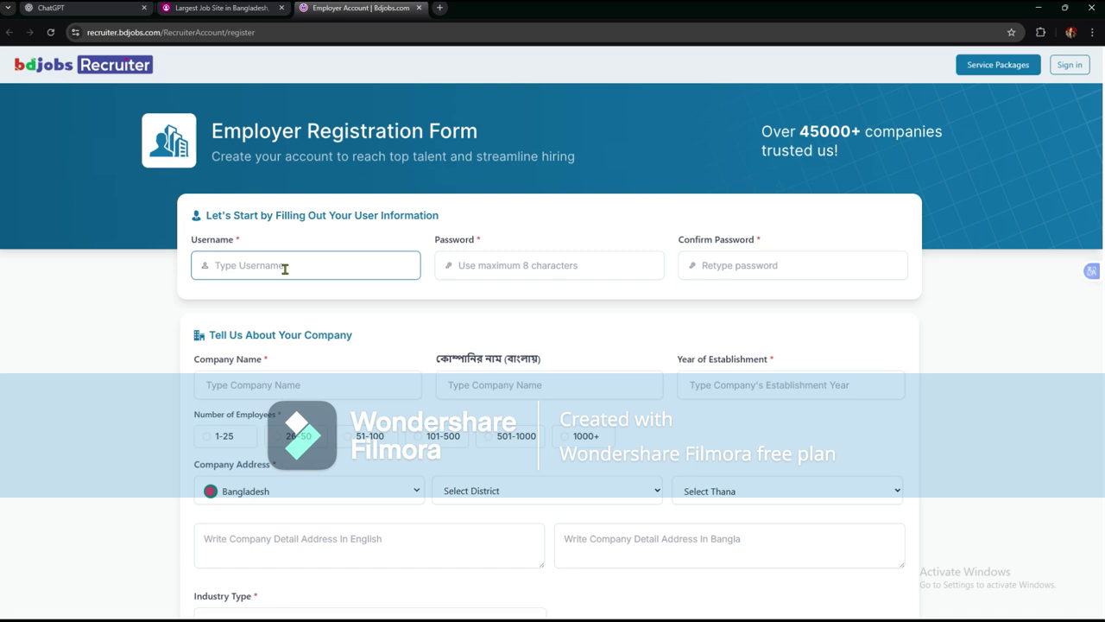
{"action": "type", "text": "Trade"}
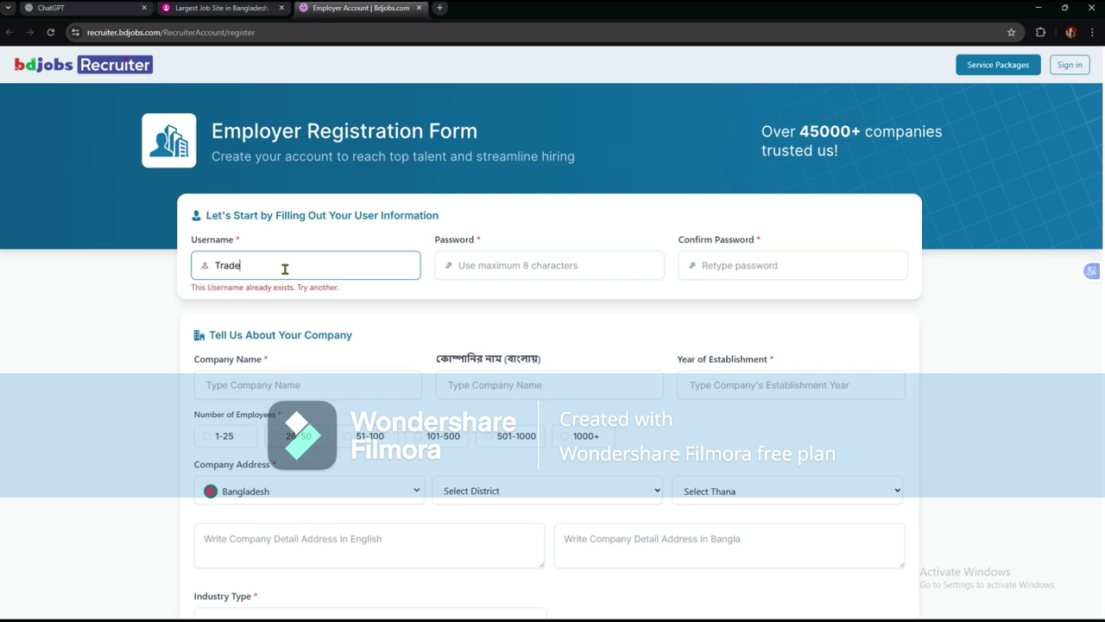
{"action": "type", "text": "1"}
{"action": "type", "text": "234"}
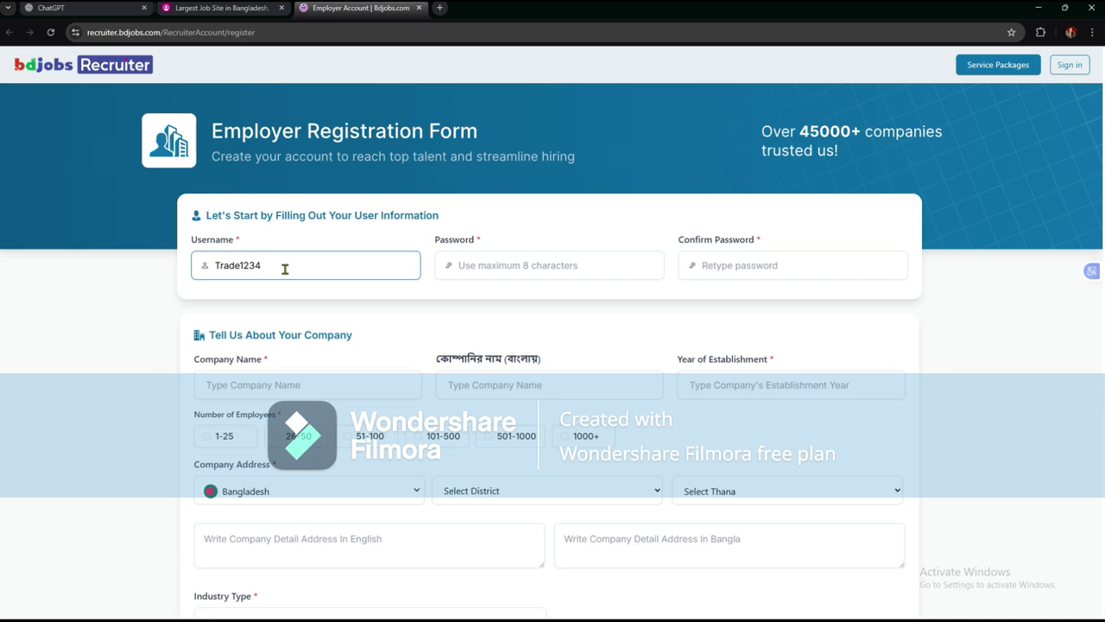
- Enter the account password and a matching eight-character confirmation, fixing the mismatch
{"action": "left_click", "coordinate": [487, 267]}
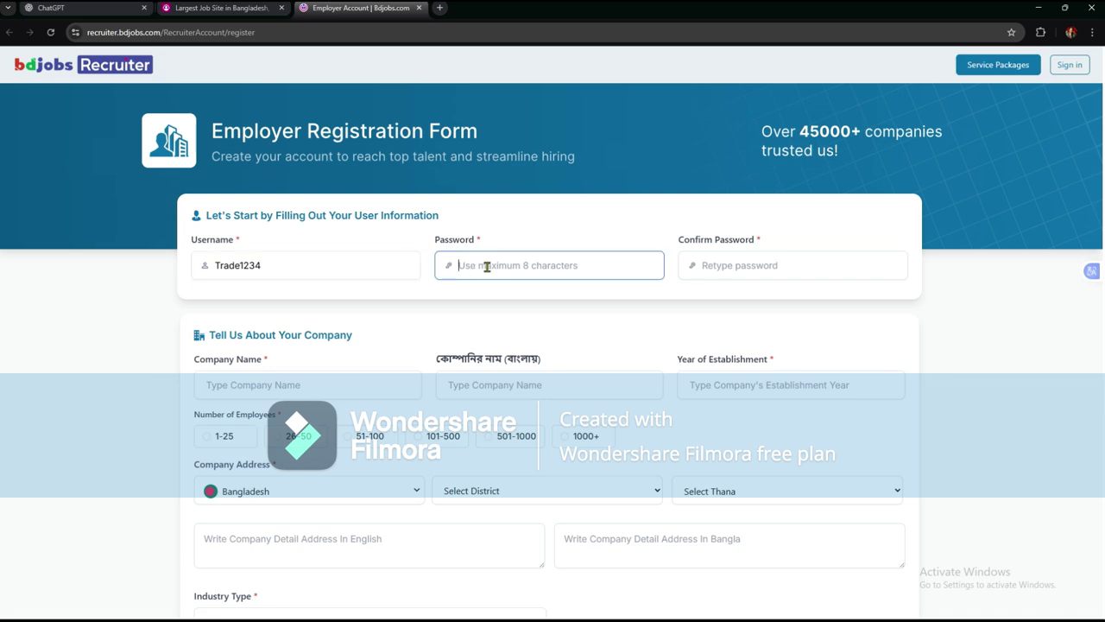
{"action": "type", "text": "1234"}
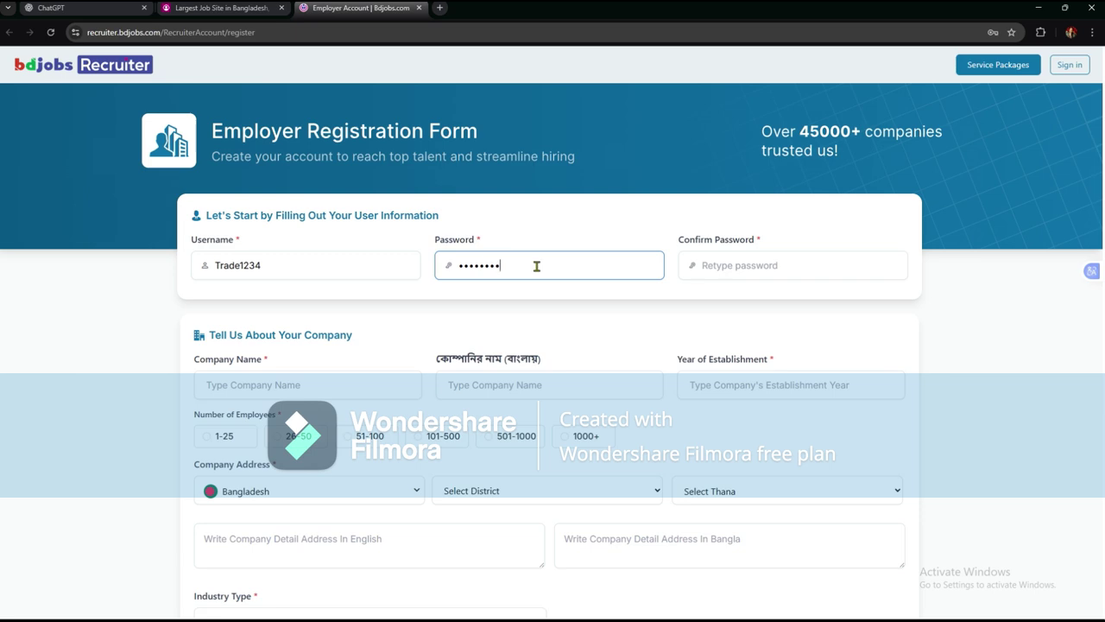
{"action": "left_click", "coordinate": [707, 264]}
{"action": "type", "text": "1234"}
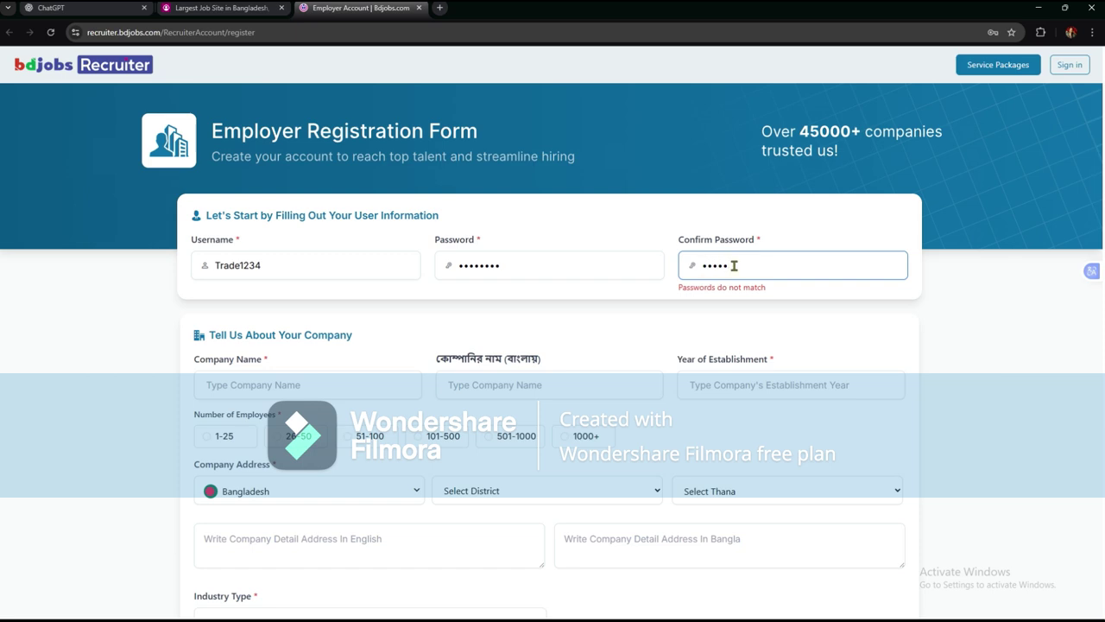
{"action": "key", "text": "BackSpace"}
{"action": "key", "text": "BackSpace"}
{"action": "key", "text": "BackSpace"}
{"action": "key", "text": "BackSpace"}
{"action": "key", "text": "BackSpace"}
{"action": "type", "text": "12345678"}
- Enter company name Tradetraders, establishment year 2026, and select 26-50 employees
{"action": "scroll", "coordinate": [360, 340], "scroll_direction": "down", "scroll_amount": 2}
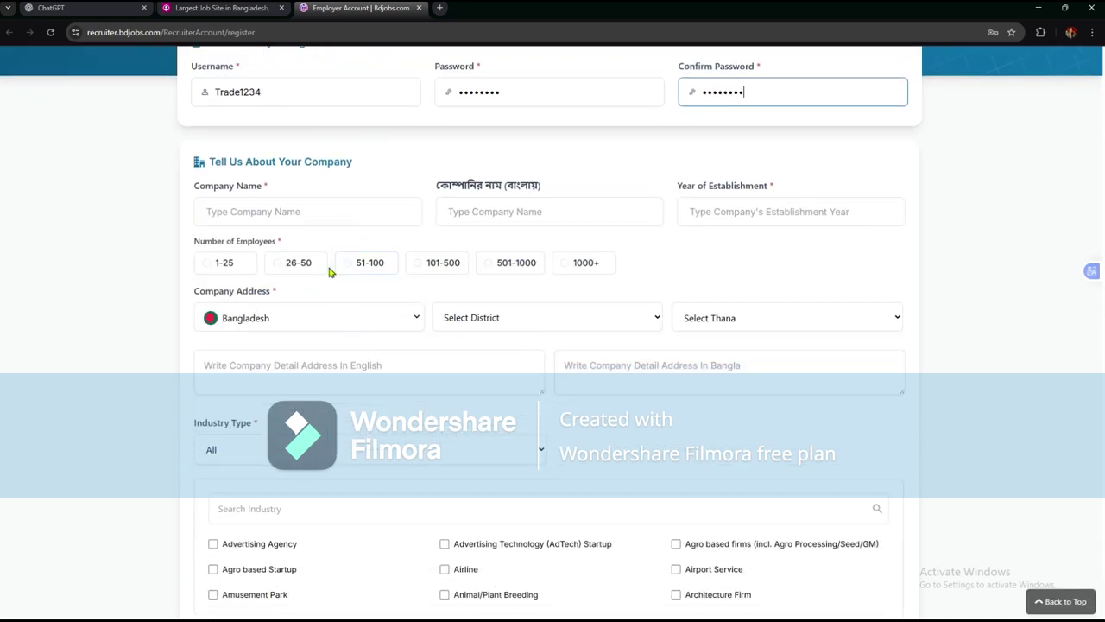
{"action": "left_click", "coordinate": [318, 214]}
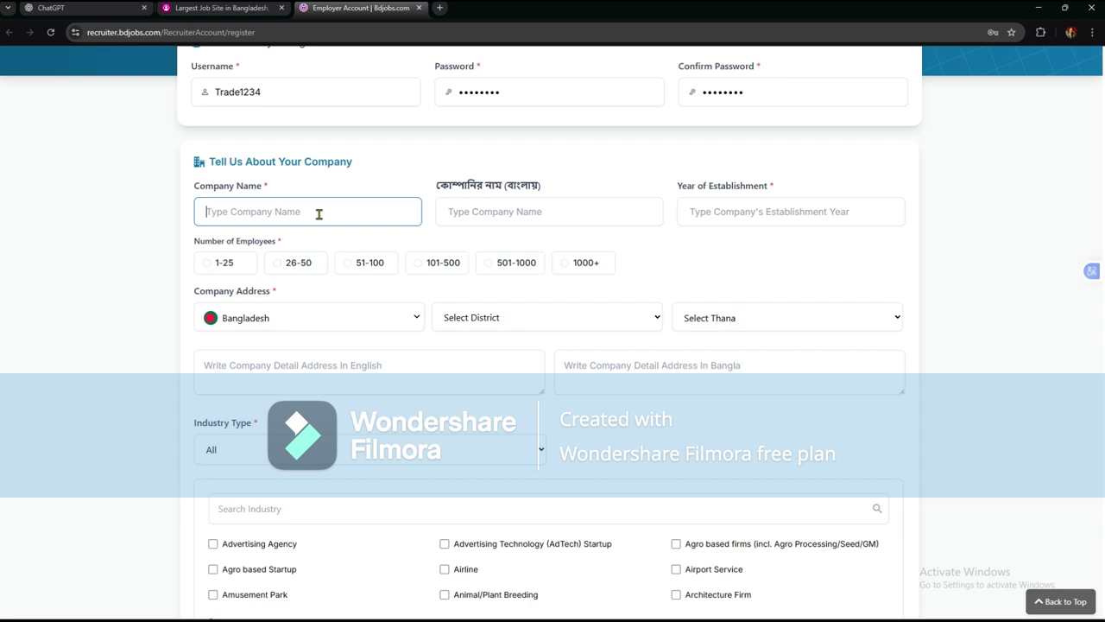
{"action": "type", "text": "Tradetraders"}
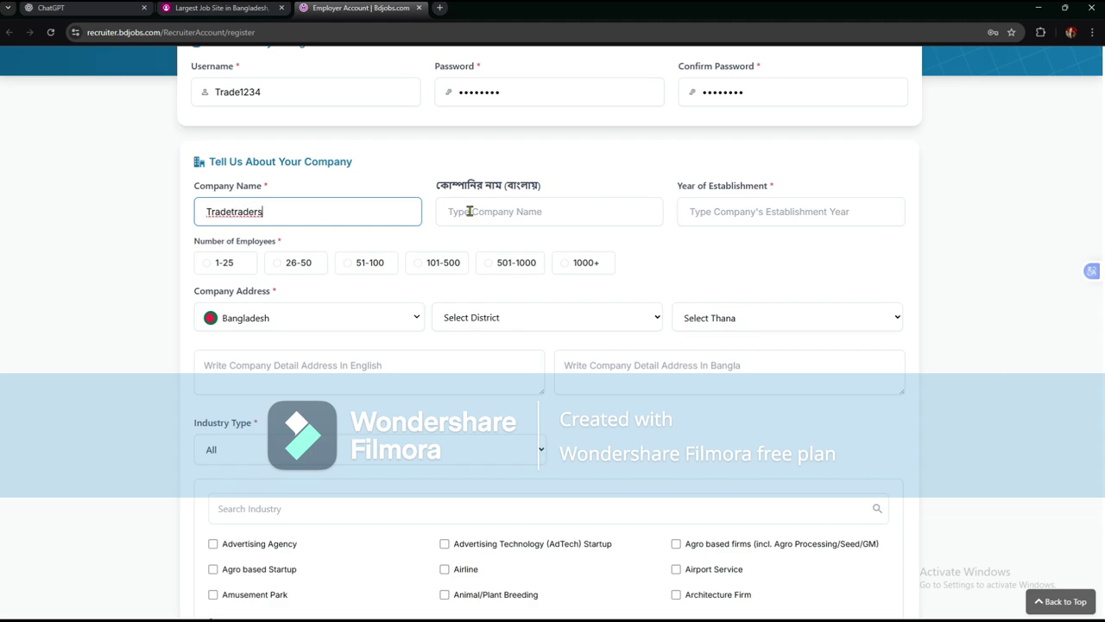
{"action": "left_click", "coordinate": [691, 211]}
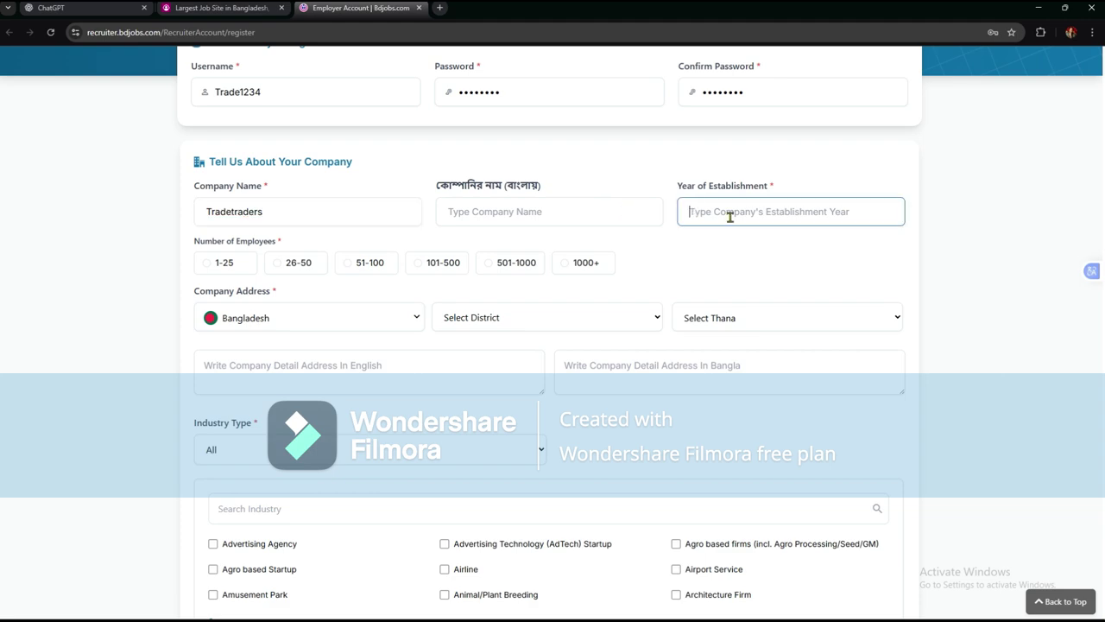
{"action": "type", "text": "2026"}
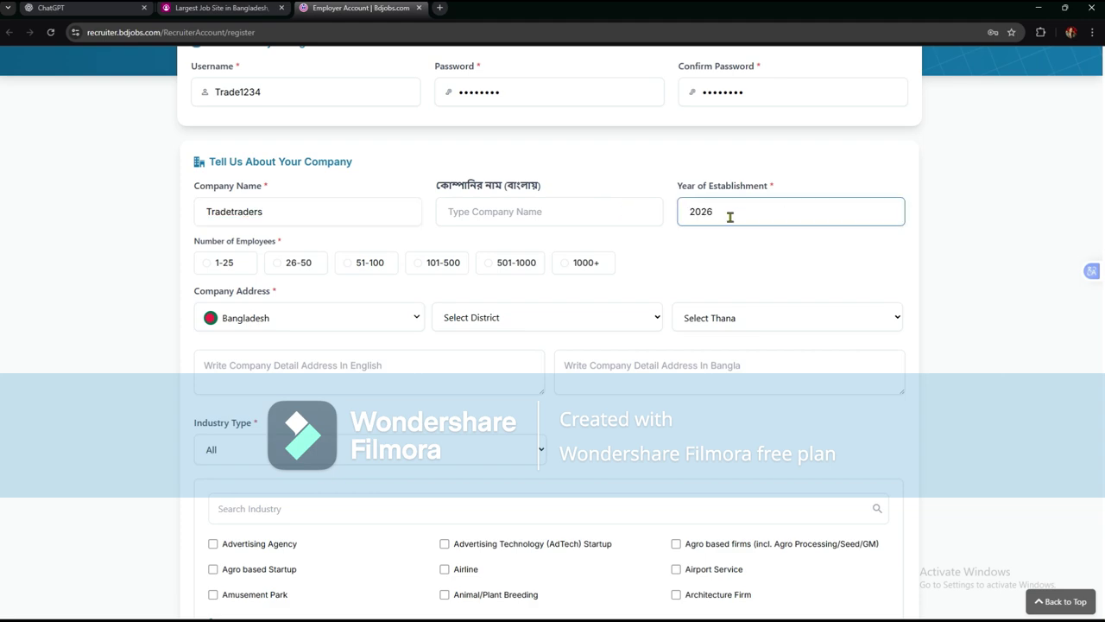
{"action": "left_click", "coordinate": [281, 267]}
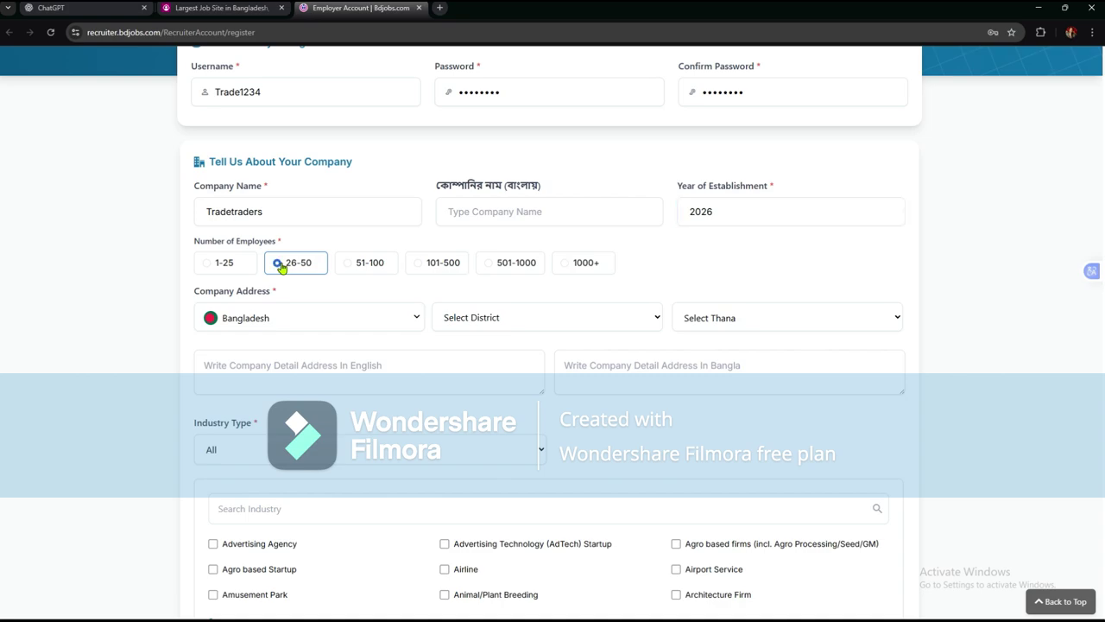
- Choose Dhaka as the district and Uttara as the thana for the company address
{"action": "scroll", "coordinate": [282, 268], "scroll_direction": "down", "scroll_amount": 2}
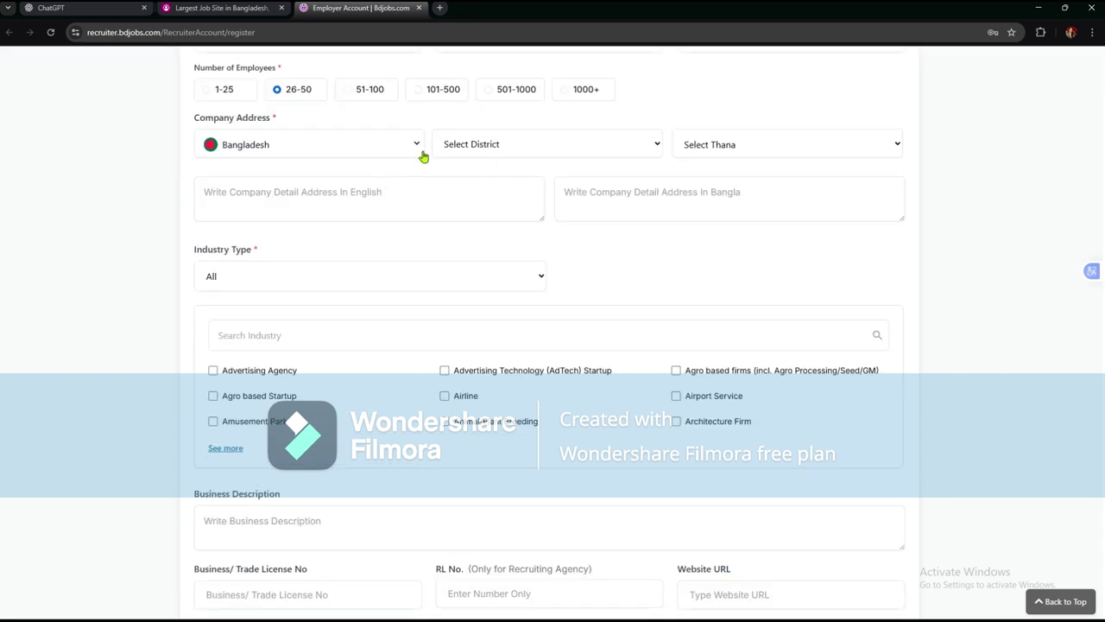
{"action": "left_click", "coordinate": [485, 152]}
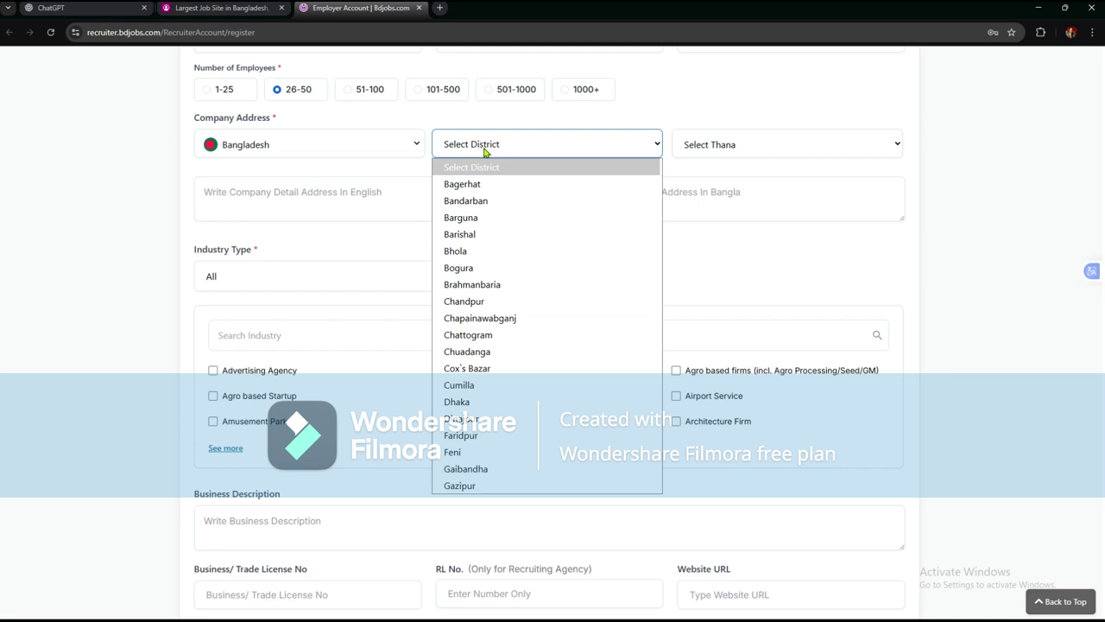
{"action": "scroll", "coordinate": [488, 303], "scroll_direction": "down", "scroll_amount": 2}
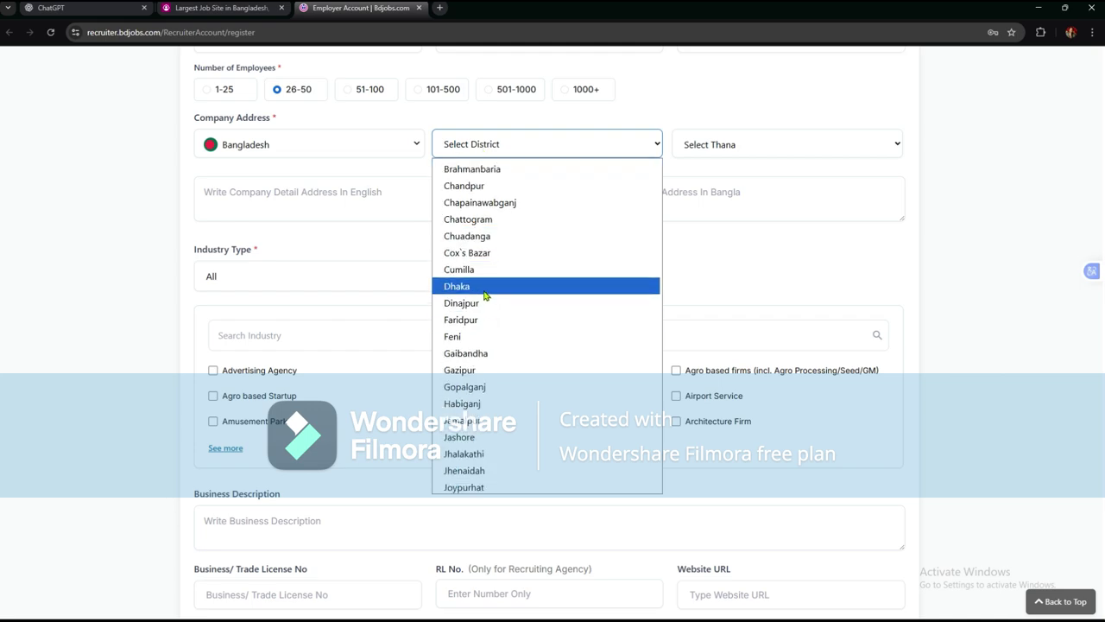
{"action": "left_click", "coordinate": [487, 287]}
{"action": "left_click", "coordinate": [727, 147]}
{"action": "scroll", "coordinate": [728, 285], "scroll_direction": "down", "scroll_amount": 5}
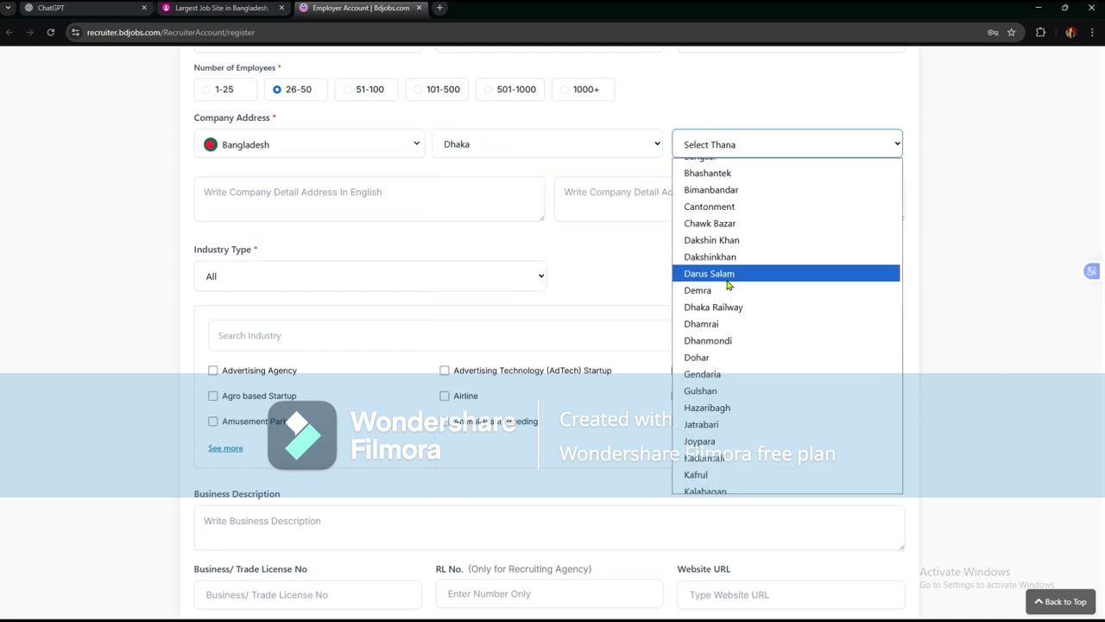
{"action": "scroll", "coordinate": [728, 287], "scroll_direction": "down", "scroll_amount": 4}
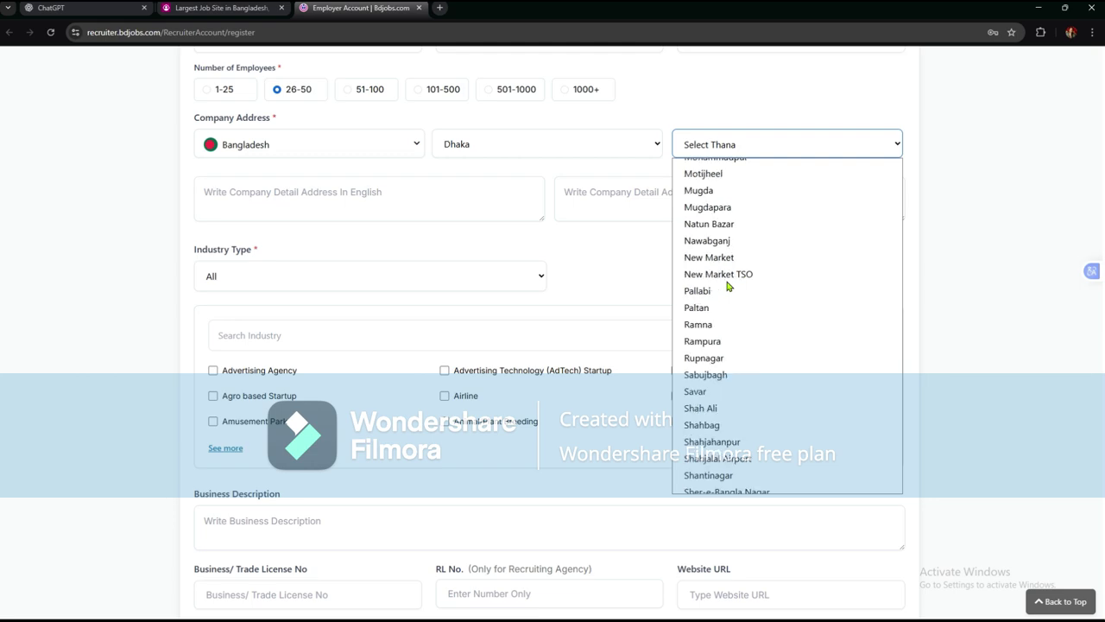
{"action": "scroll", "coordinate": [727, 286], "scroll_direction": "down", "scroll_amount": 4}
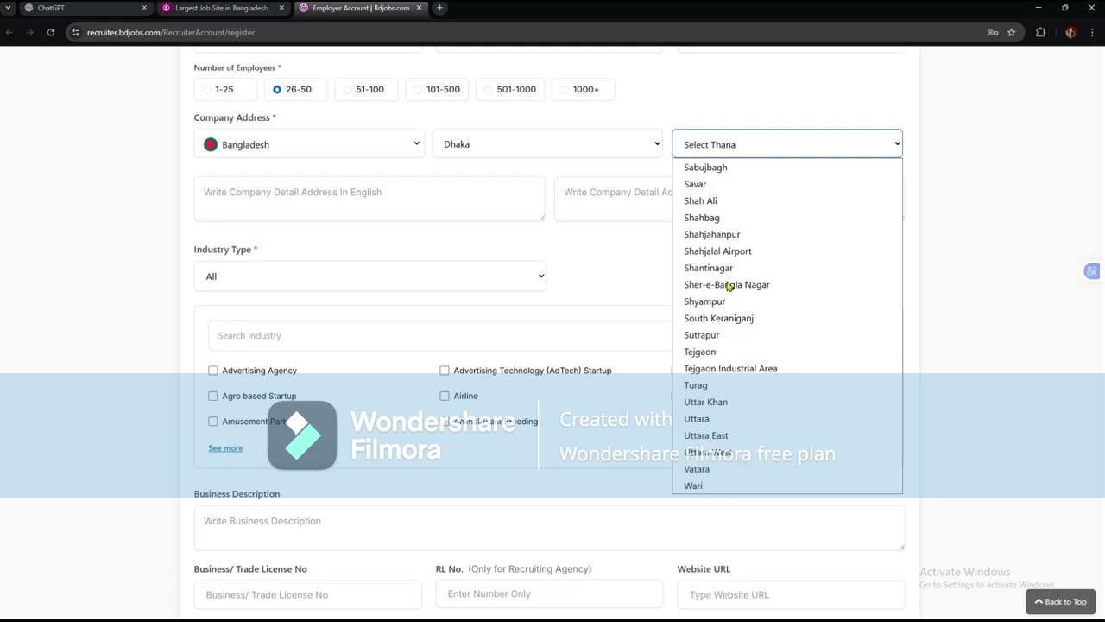
{"action": "left_click", "coordinate": [733, 419]}
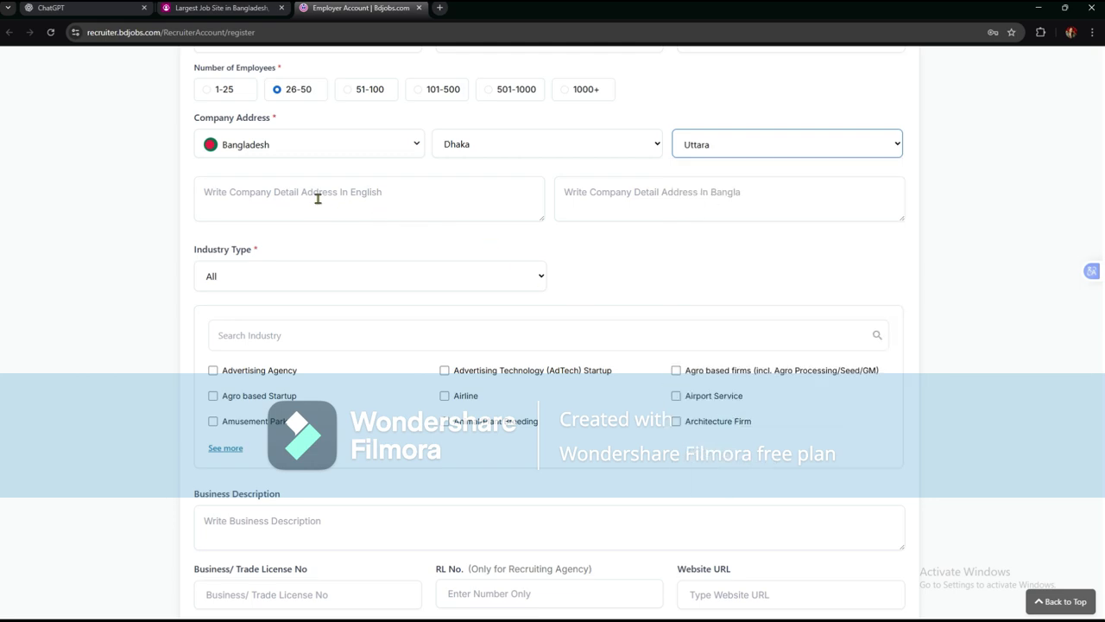
{"action": "scroll", "coordinate": [317, 198], "scroll_direction": "up", "scroll_amount": 1}
{"action": "left_click", "coordinate": [320, 245]}
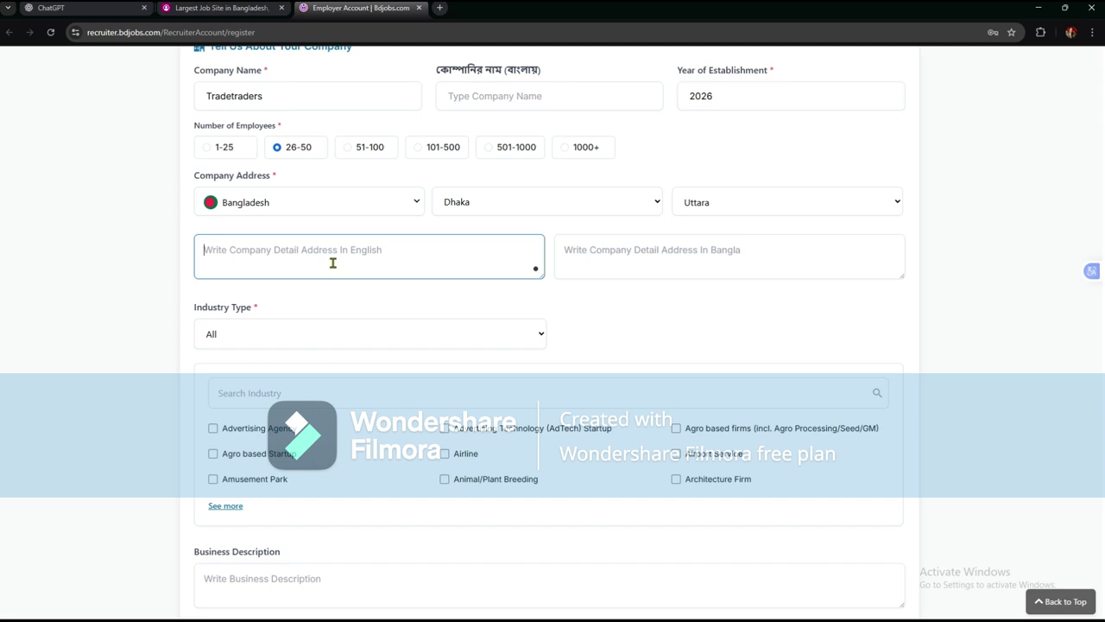
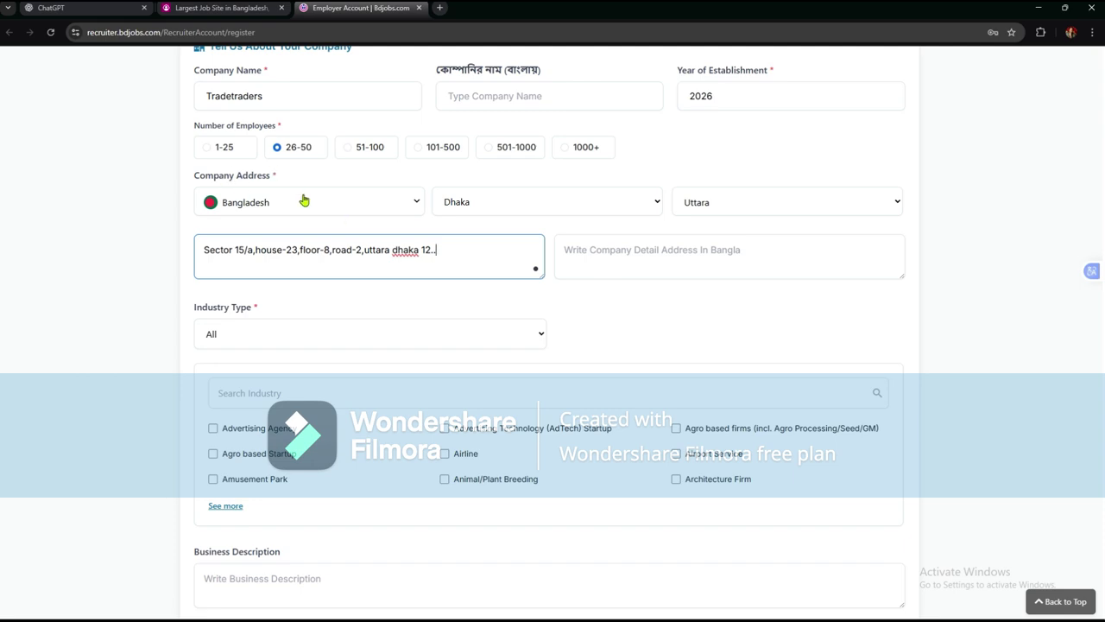
- Copy the English address and switch to the ChatGPT tab
{"action": "left_click", "coordinate": [583, 255]}
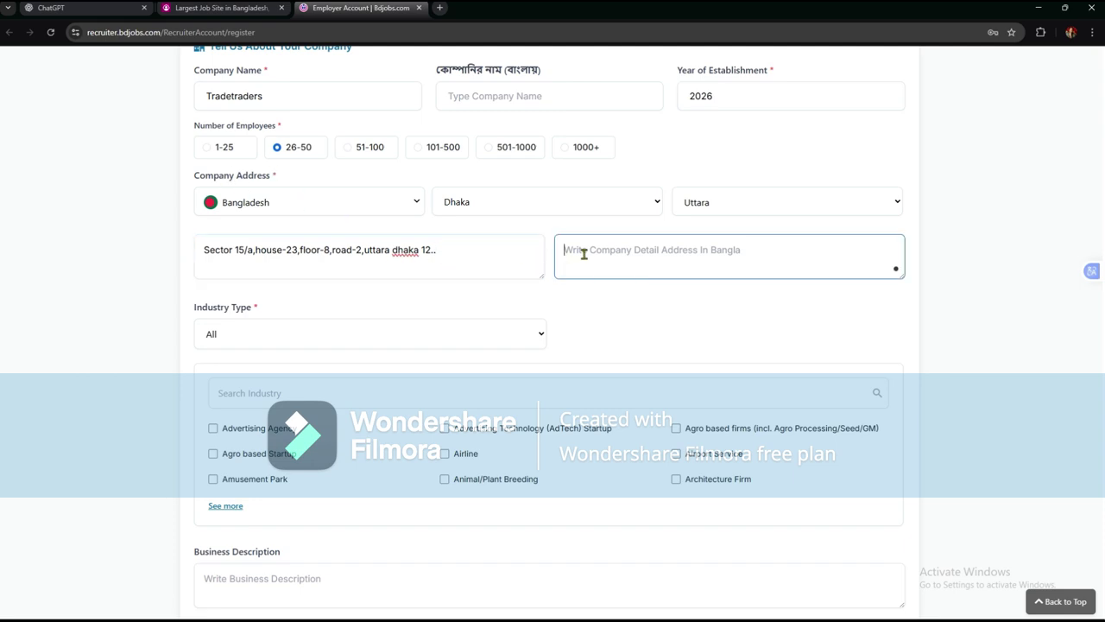
{"action": "left_click_drag", "start_coordinate": [454, 249], "coordinate": [232, 248]}
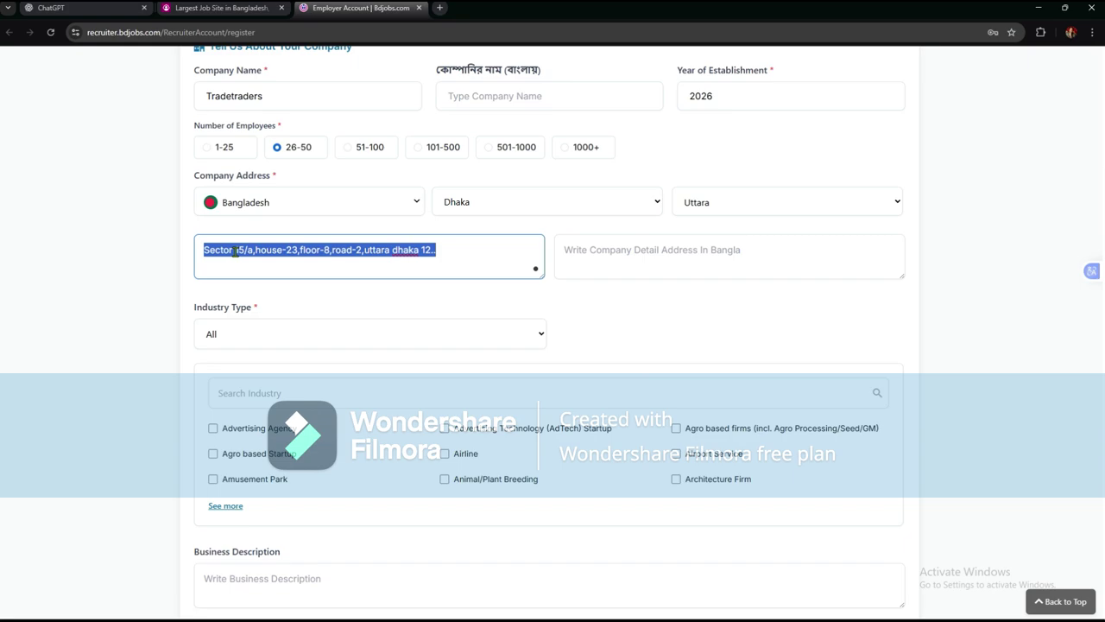
{"action": "right_click", "coordinate": [235, 251]}
{"action": "left_click", "coordinate": [278, 326]}
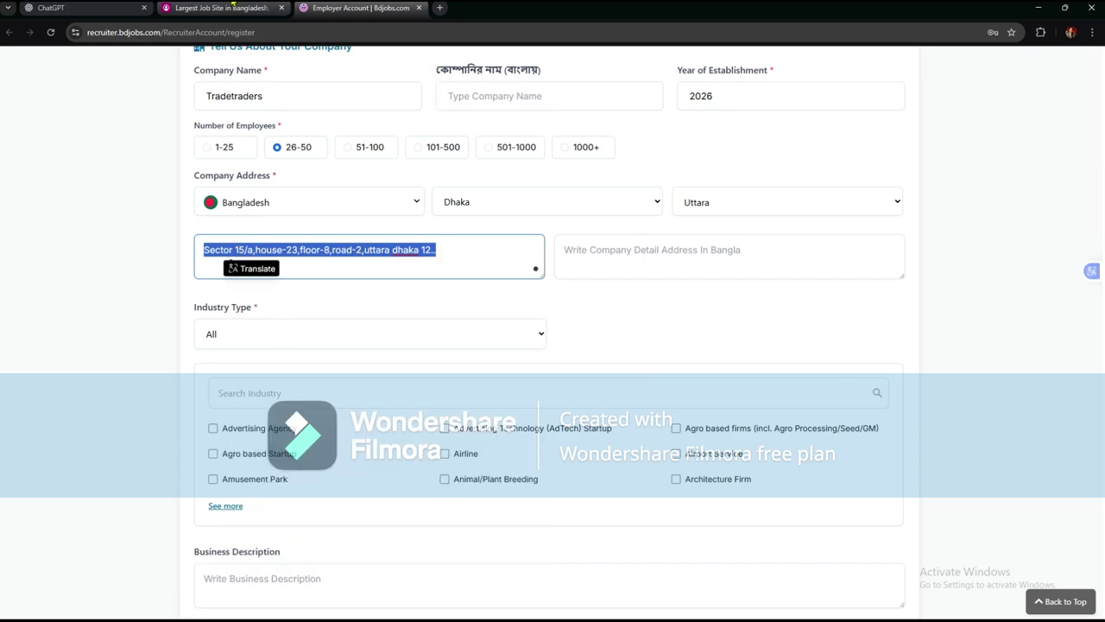
{"action": "left_click", "coordinate": [126, 10]}
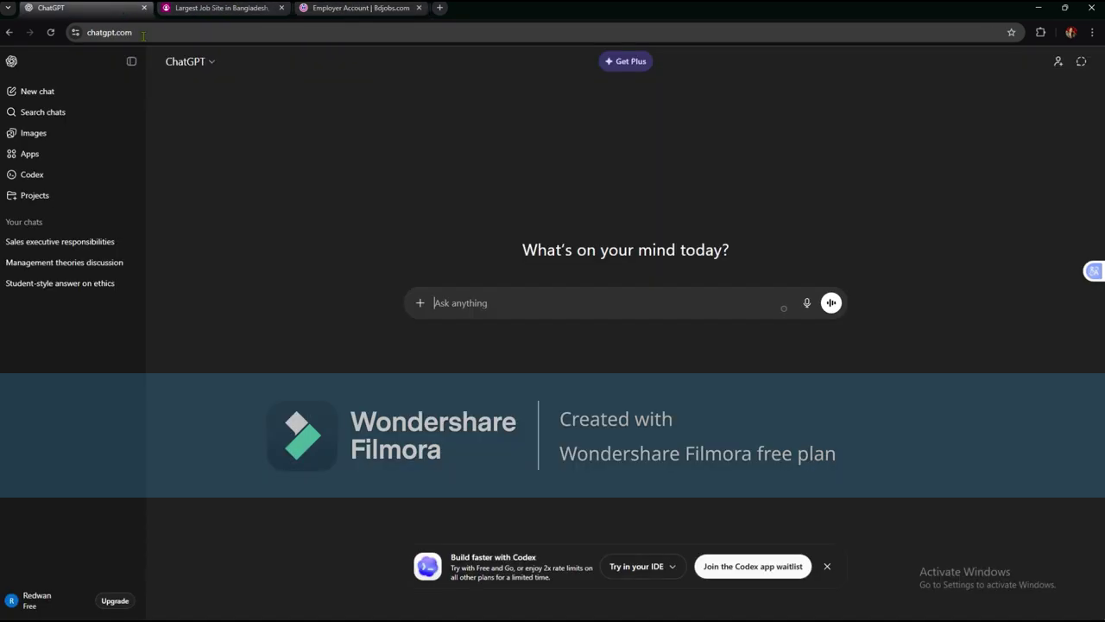
- Paste the address into ChatGPT and ask for it in Bangla
{"action": "right_click", "coordinate": [533, 307]}
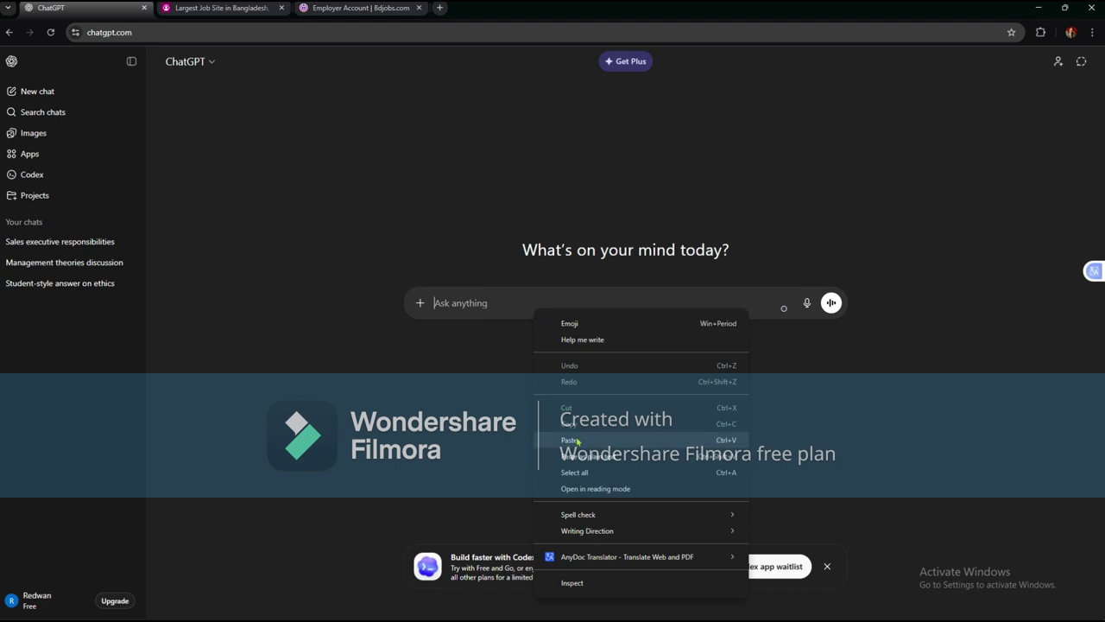
{"action": "left_click", "coordinate": [576, 440]}
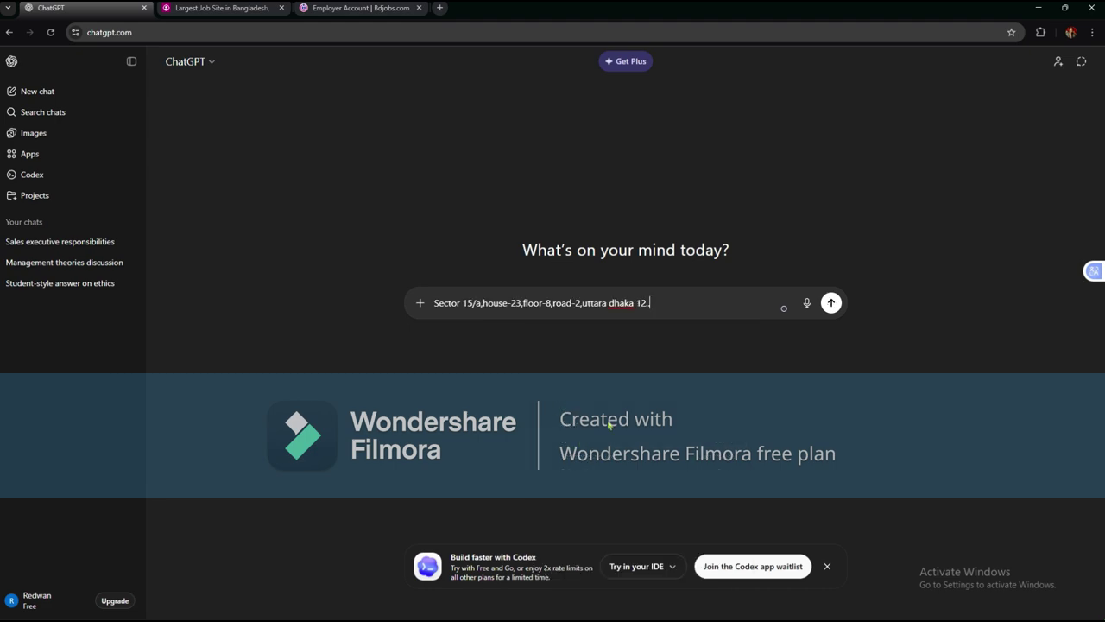
{"action": "type", "text": "type in bvangla"}
{"action": "key", "text": "Return"}
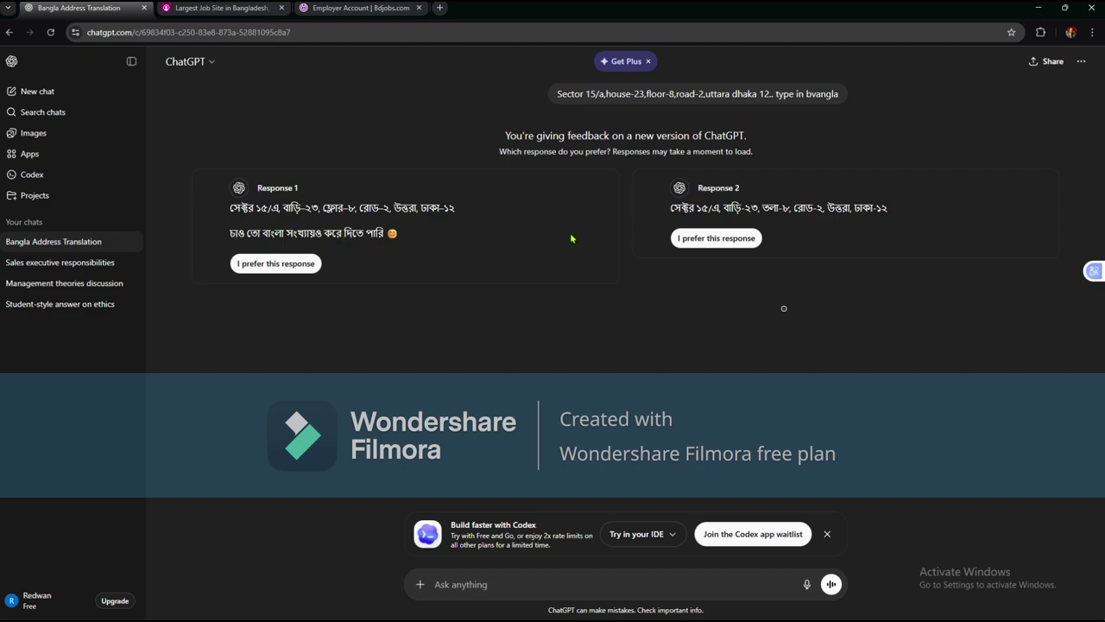
- Copy the Bengali address from Response 2
{"action": "left_click_drag", "start_coordinate": [671, 207], "coordinate": [905, 210]}
{"action": "right_click", "coordinate": [682, 214]}
{"action": "left_click", "coordinate": [680, 220]}
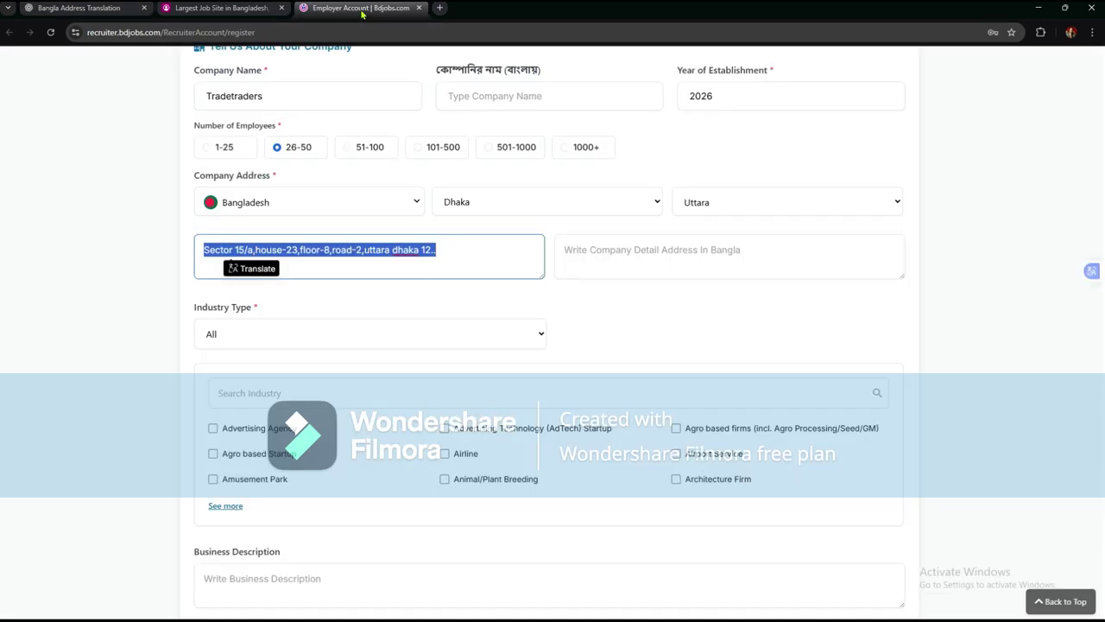
- Paste the Bengali address into the Bangla address field on the bdjobs form
{"action": "left_click", "coordinate": [362, 8]}
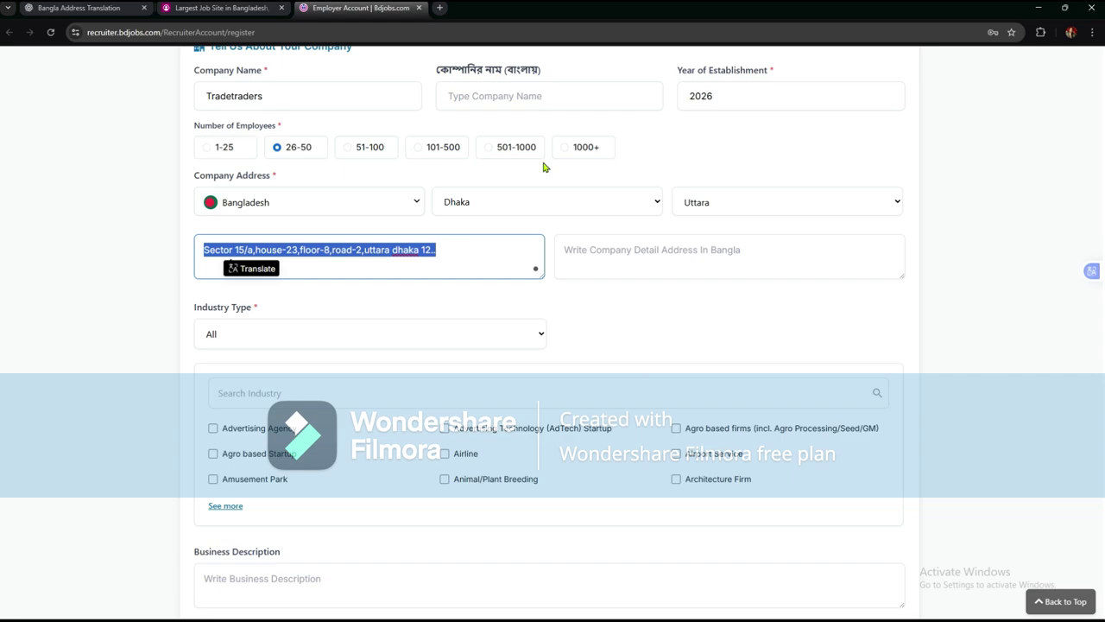
{"action": "left_click", "coordinate": [583, 247]}
{"action": "right_click", "coordinate": [585, 250]}
{"action": "left_click", "coordinate": [622, 379]}
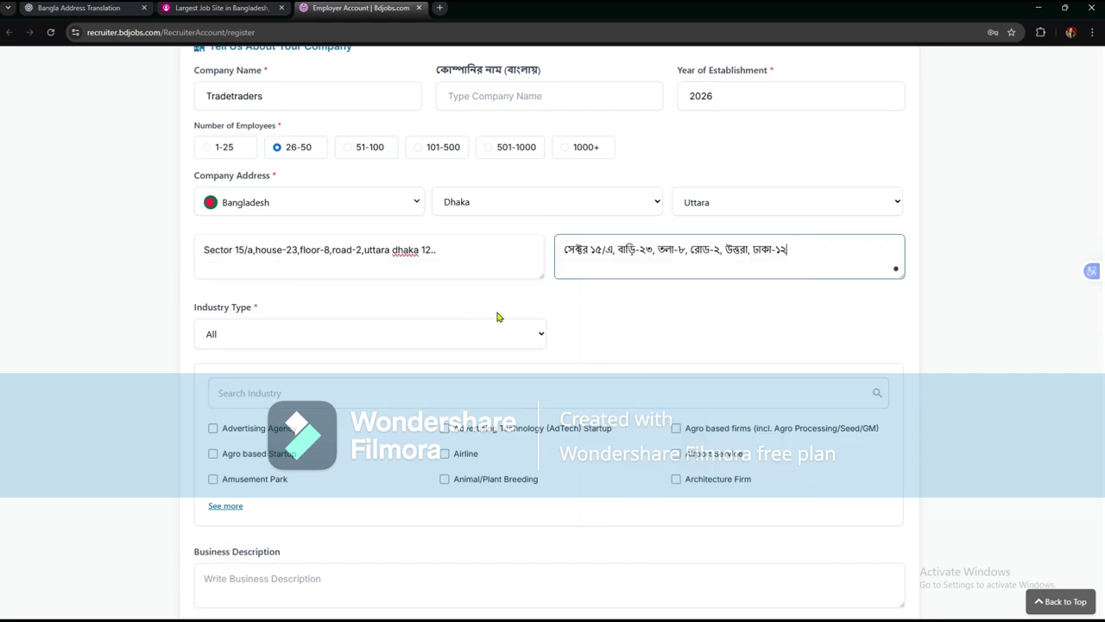
- Set industry to Wholesale/ Retail/ Export-Import with Importer, Online Retail Startup and Retail Store ticked
{"action": "scroll", "coordinate": [402, 279], "scroll_direction": "down", "scroll_amount": 2}
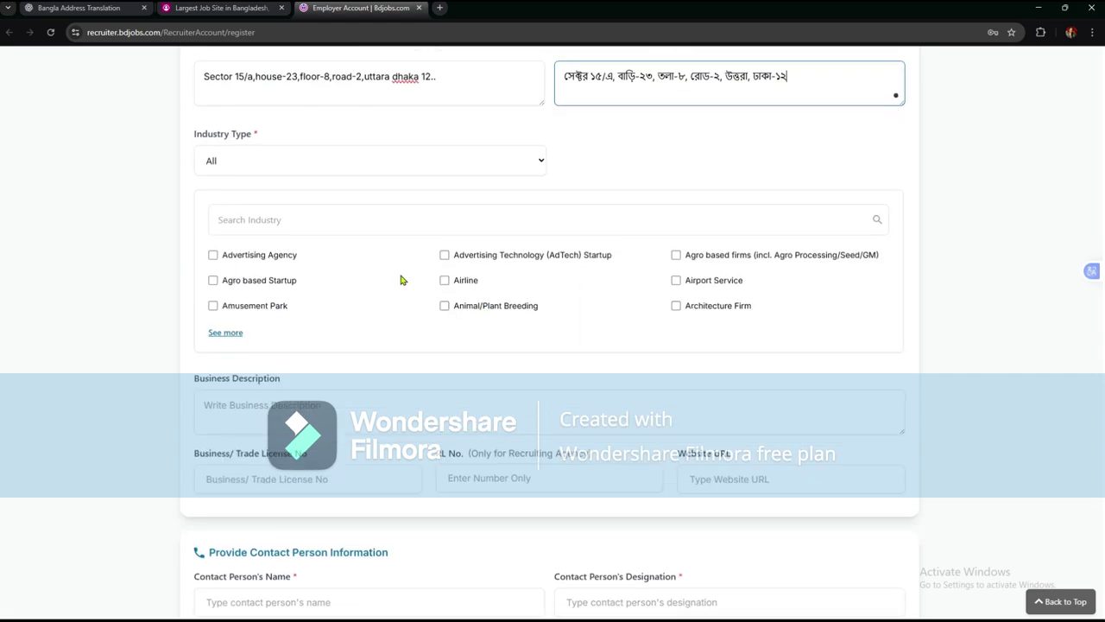
{"action": "left_click", "coordinate": [400, 173]}
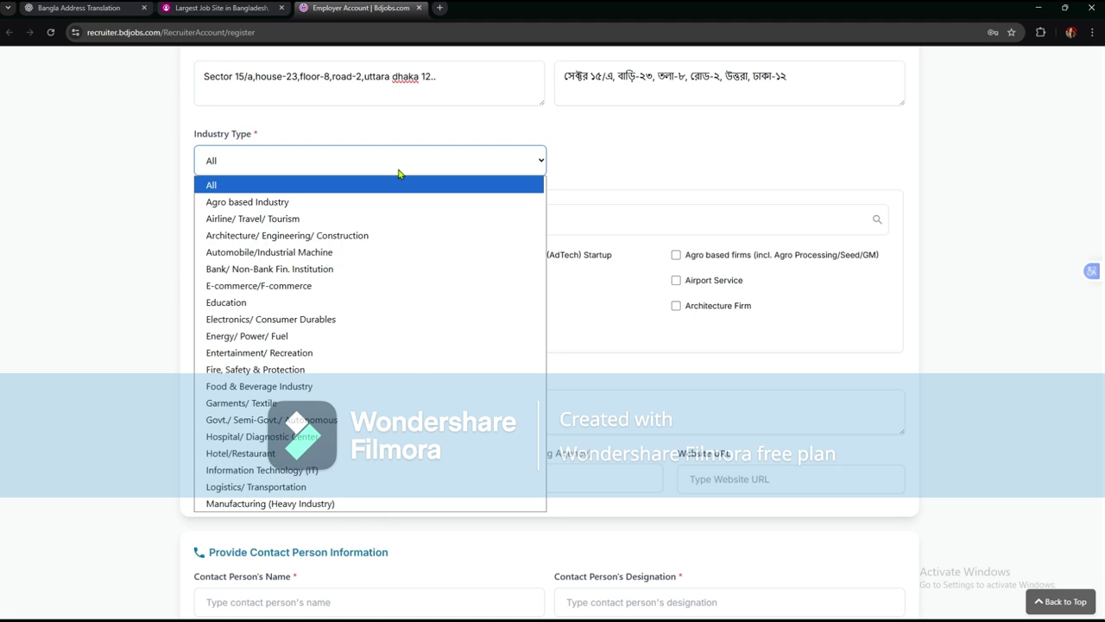
{"action": "scroll", "coordinate": [385, 222], "scroll_direction": "down", "scroll_amount": 2}
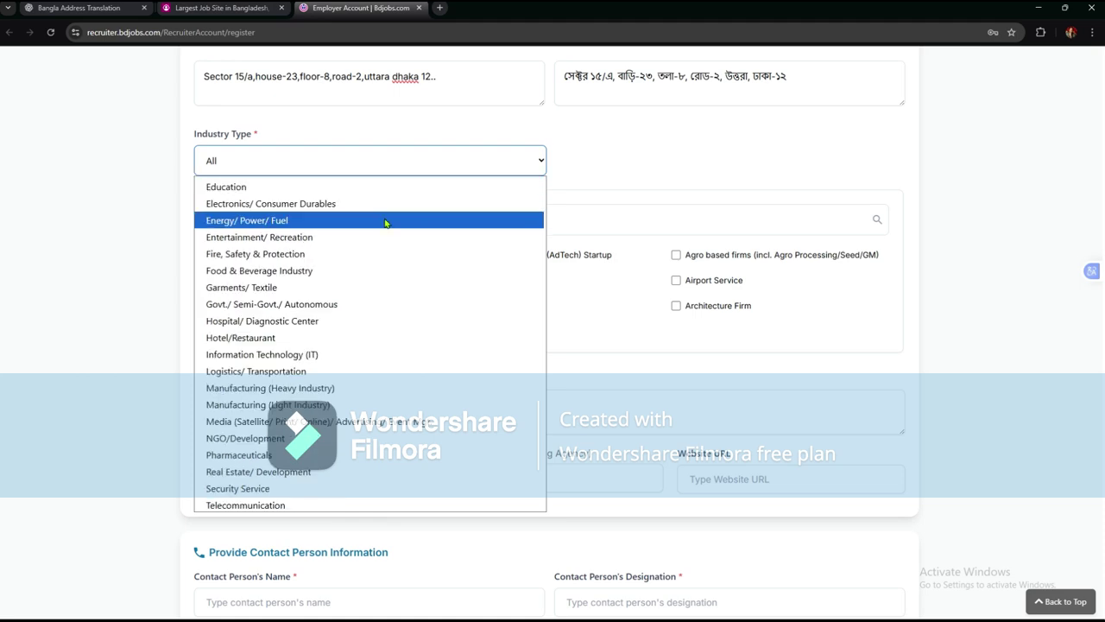
{"action": "scroll", "coordinate": [385, 223], "scroll_direction": "down", "scroll_amount": 1}
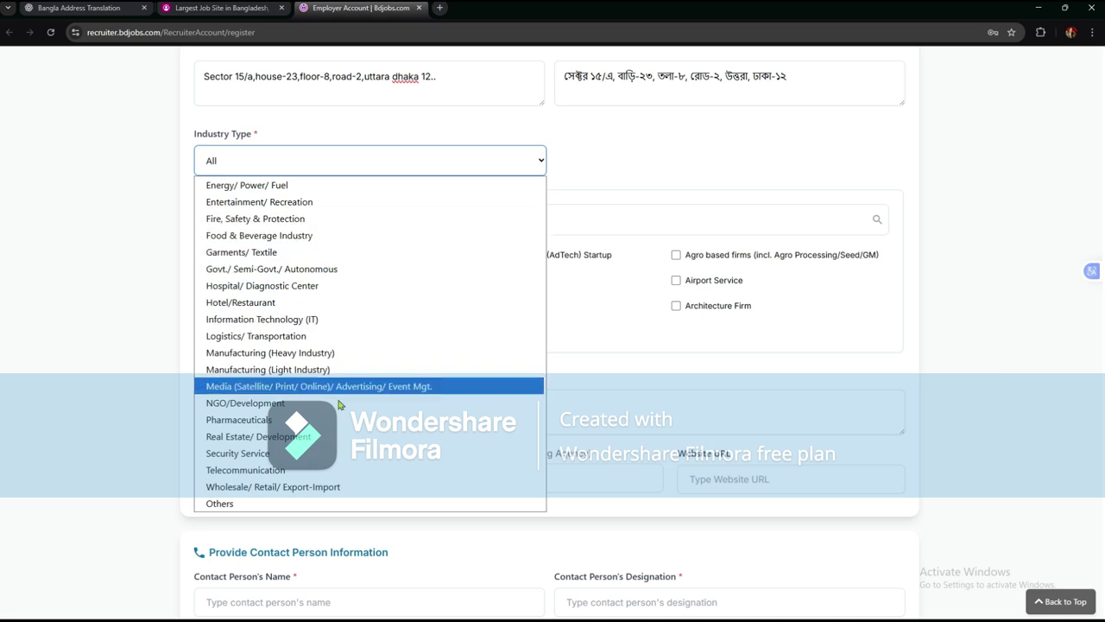
{"action": "left_click", "coordinate": [314, 487]}
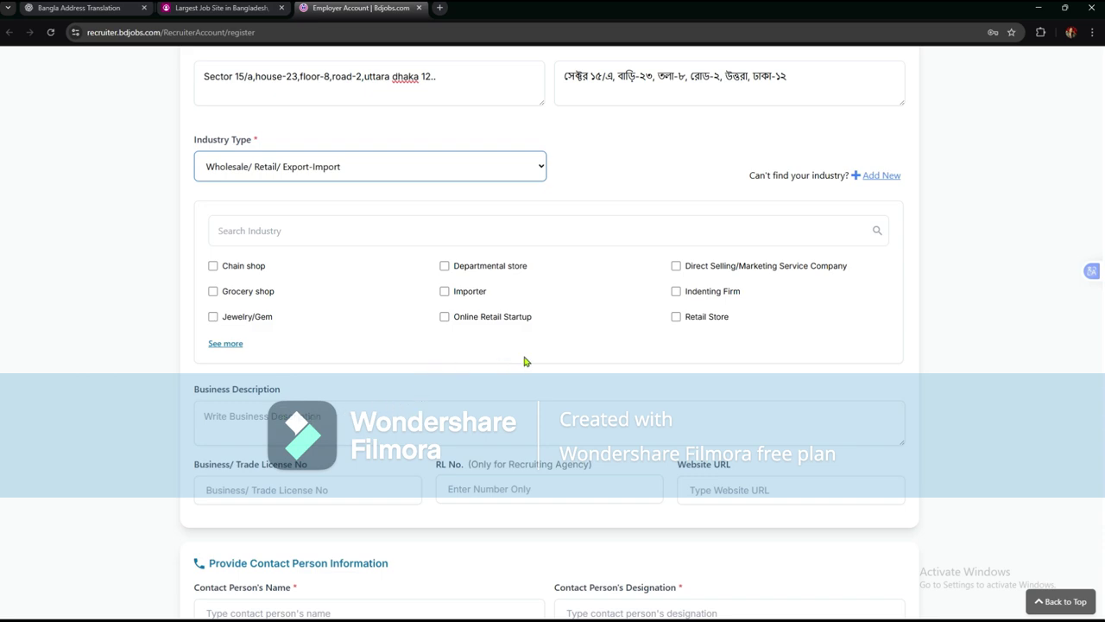
{"action": "left_click", "coordinate": [445, 293]}
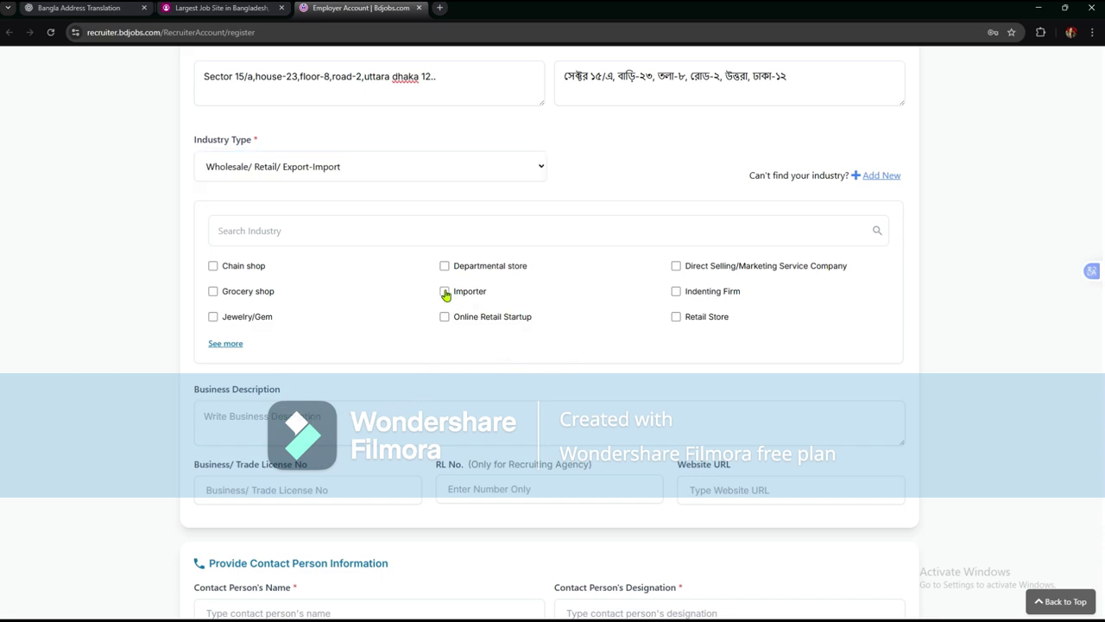
{"action": "left_click", "coordinate": [444, 317]}
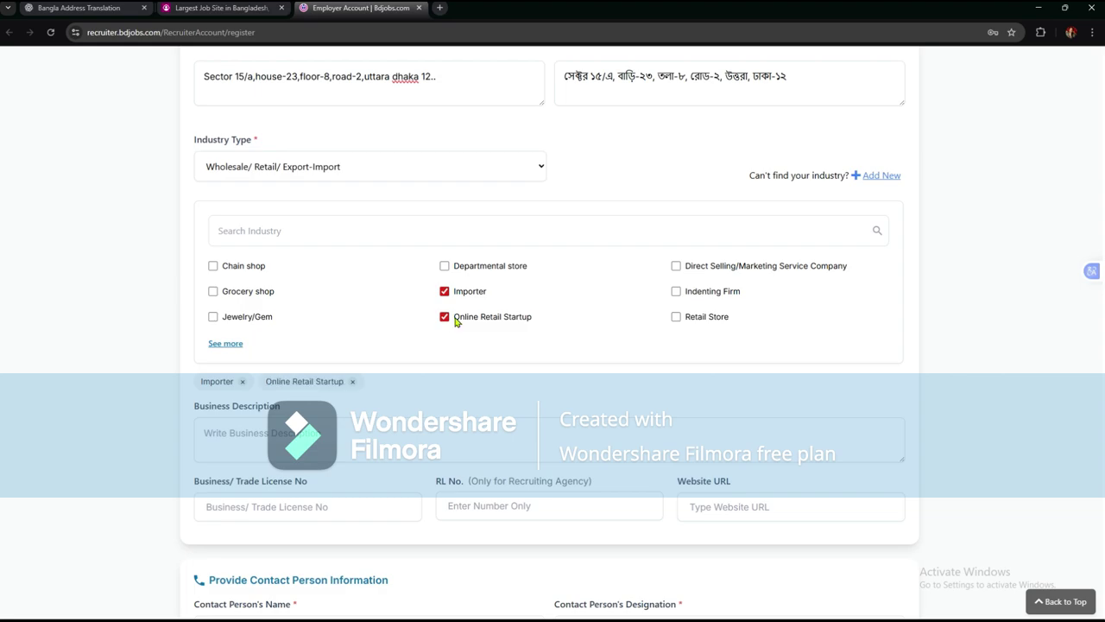
{"action": "left_click", "coordinate": [674, 318]}
{"action": "scroll", "coordinate": [464, 277], "scroll_direction": "down", "scroll_amount": 2}
{"action": "left_click", "coordinate": [345, 267]}
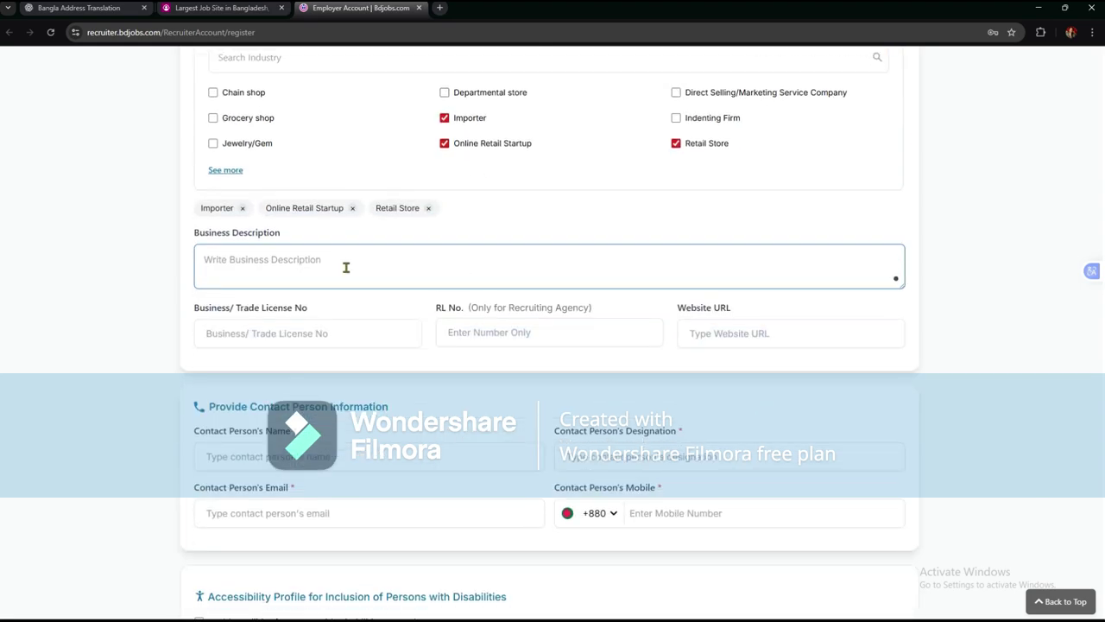
- Write the business description about Trade traders being trustable, correcting 'bangladesh' to 'Bangladesh'
{"action": "scroll", "coordinate": [331, 249], "scroll_direction": "up", "scroll_amount": 7}
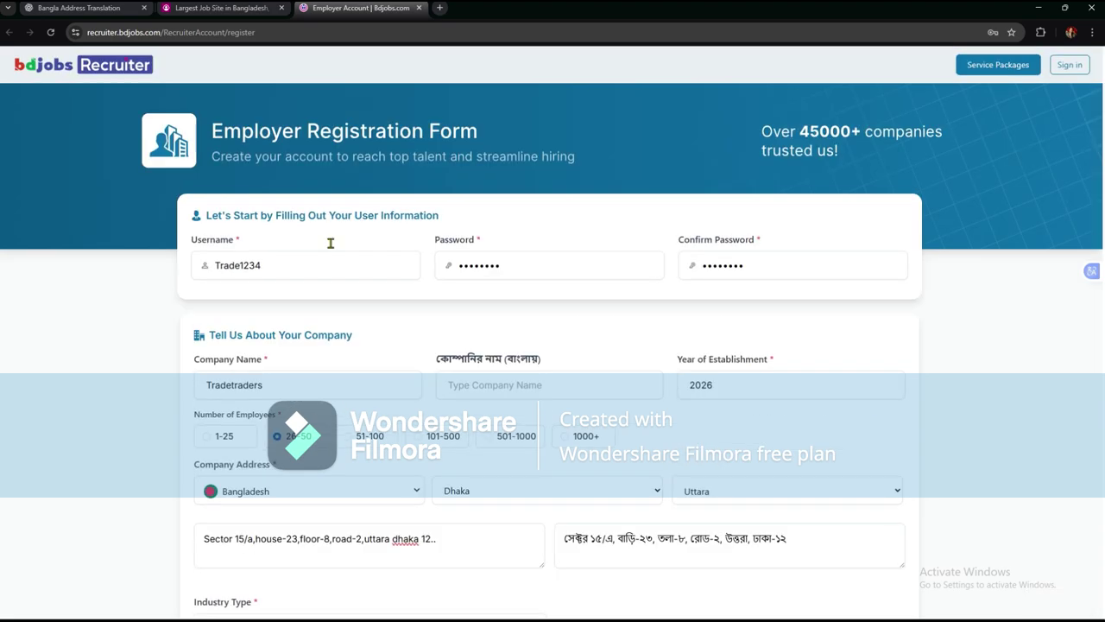
{"action": "scroll", "coordinate": [331, 249], "scroll_direction": "down", "scroll_amount": 3}
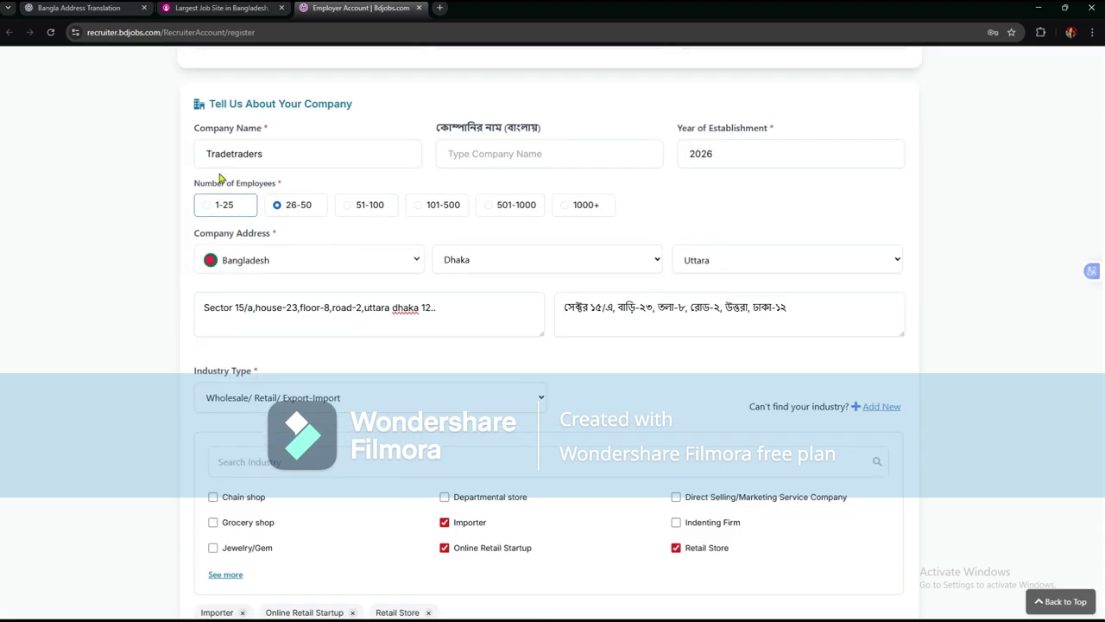
{"action": "scroll", "coordinate": [293, 293], "scroll_direction": "down", "scroll_amount": 5}
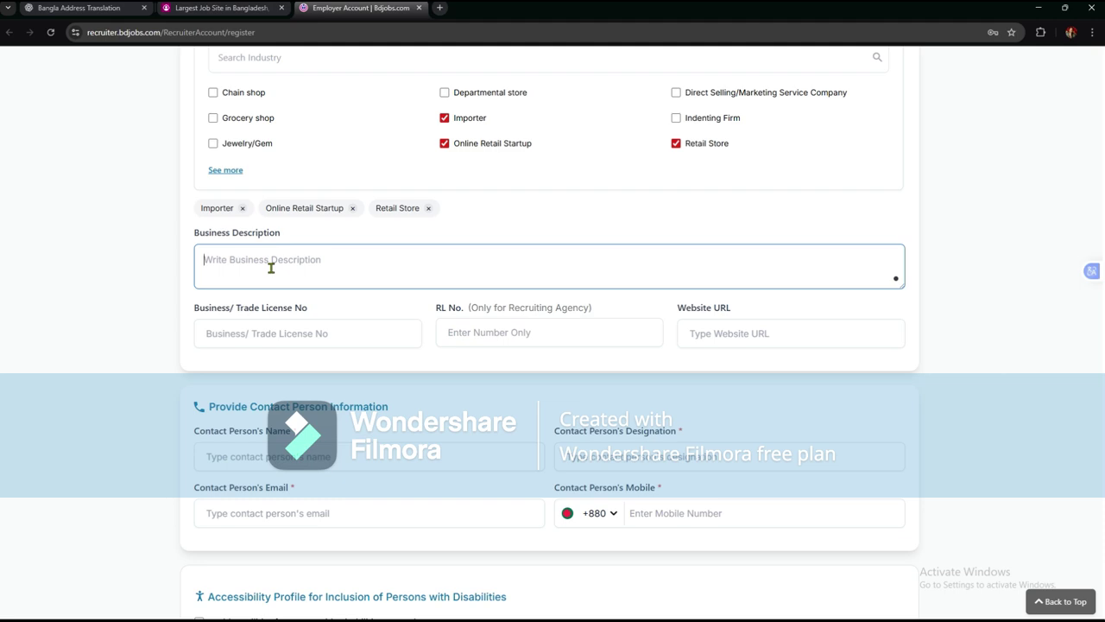
{"action": "type", "text": "Trade traders we are a very good c"}
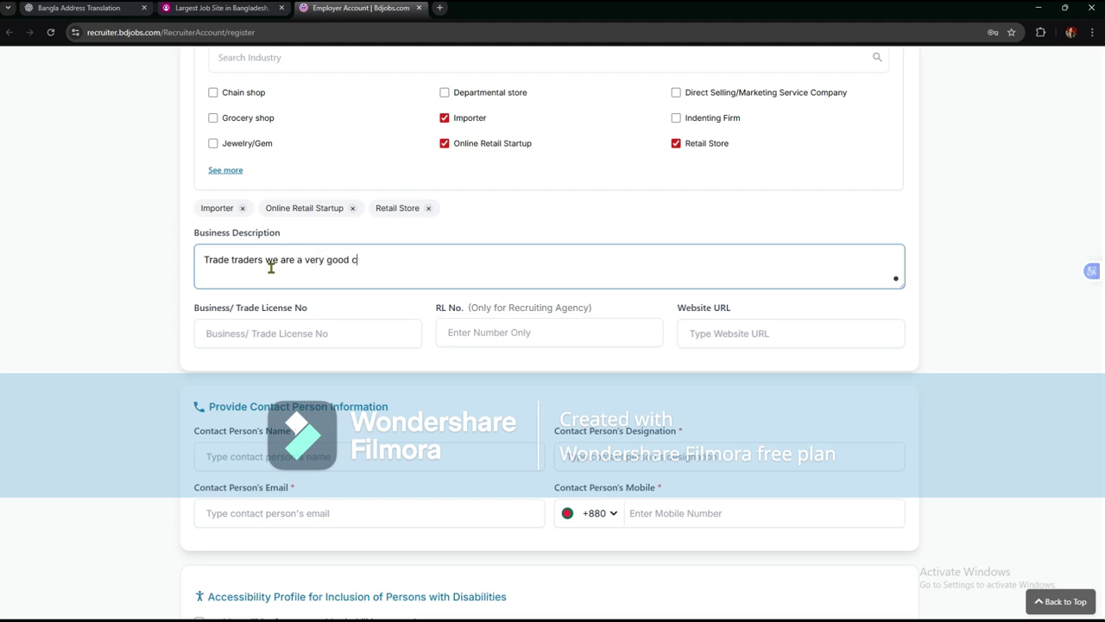
{"action": "type", "text": "ompany and trustable company"}
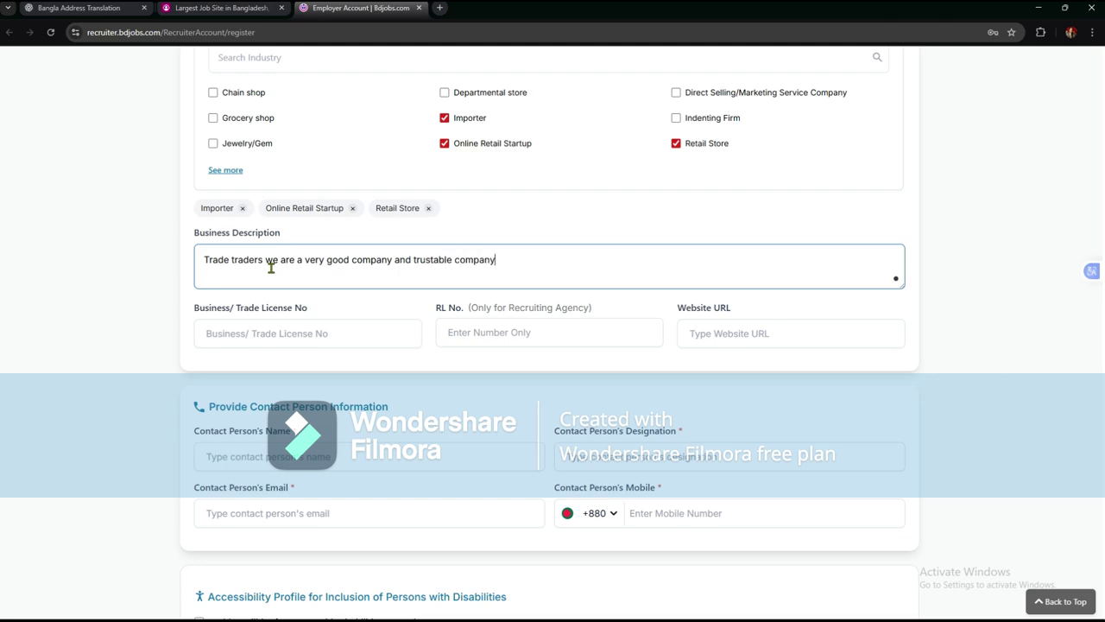
{"action": "type", "text": " in bangladesh"}
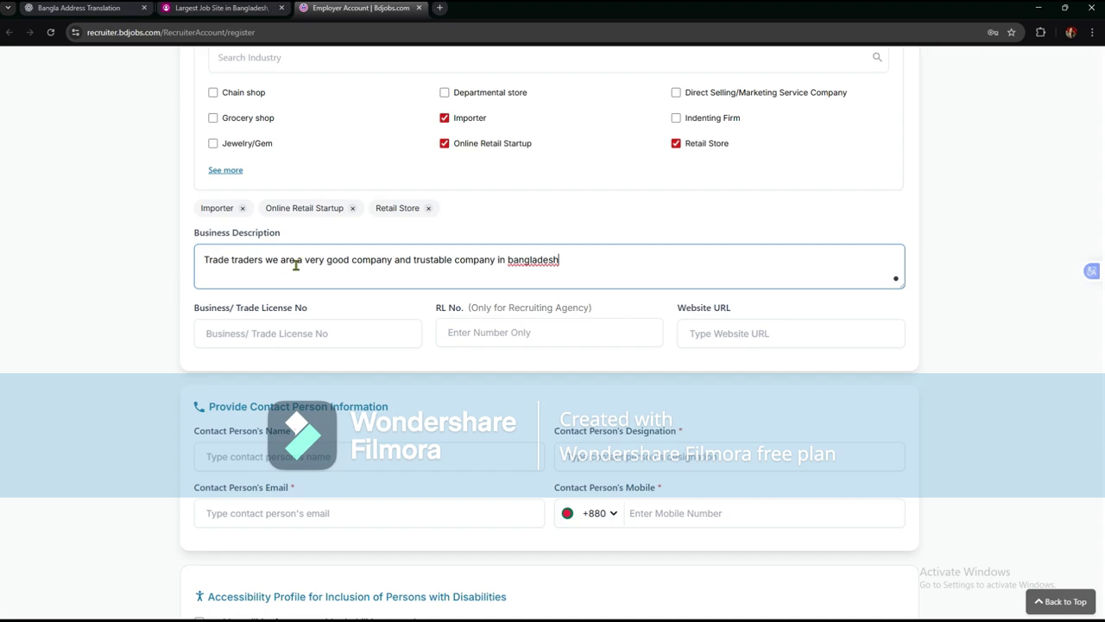
{"action": "right_click", "coordinate": [528, 262]}
{"action": "left_click", "coordinate": [574, 277]}
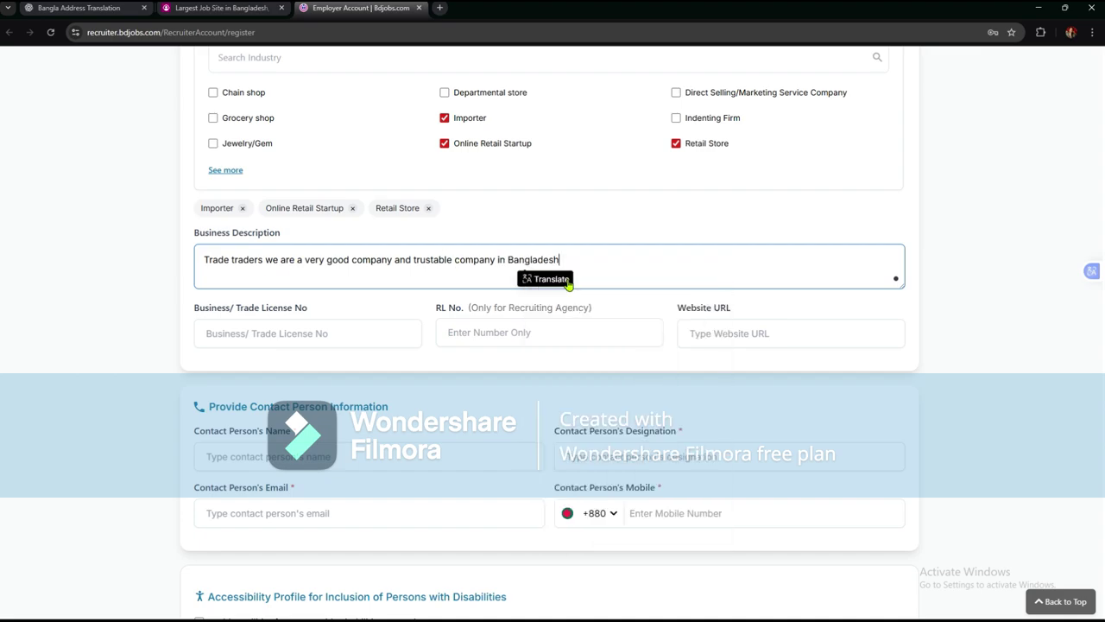
{"action": "scroll", "coordinate": [355, 199], "scroll_direction": "down", "scroll_amount": 2}
{"action": "left_click", "coordinate": [314, 164]}
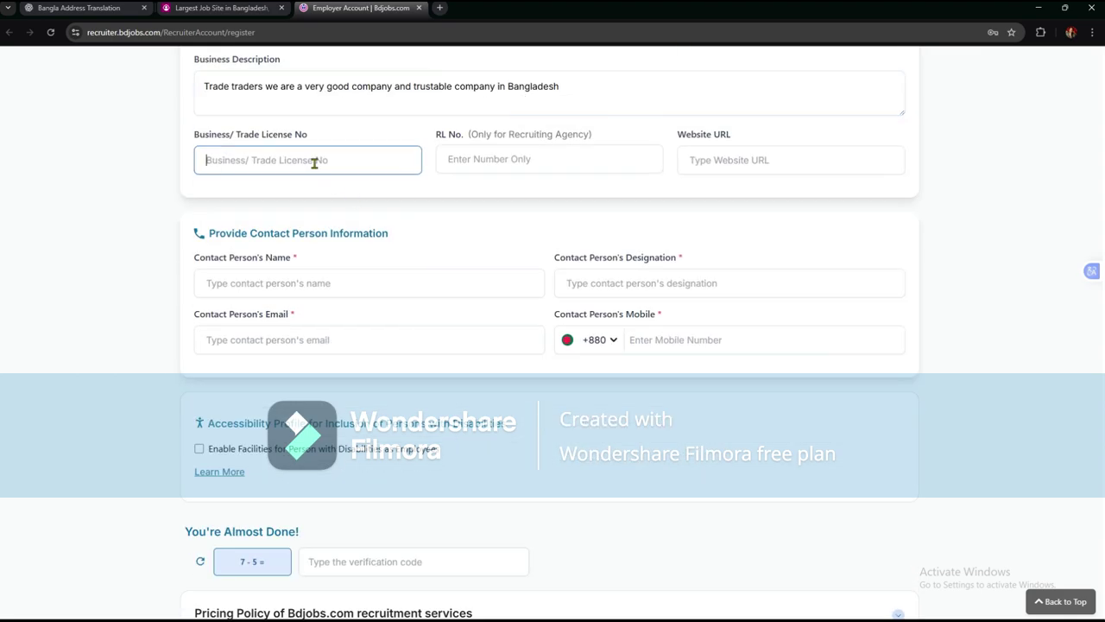
- Enter 1234 as the Business/Trade License No
{"action": "type", "text": "1234"}
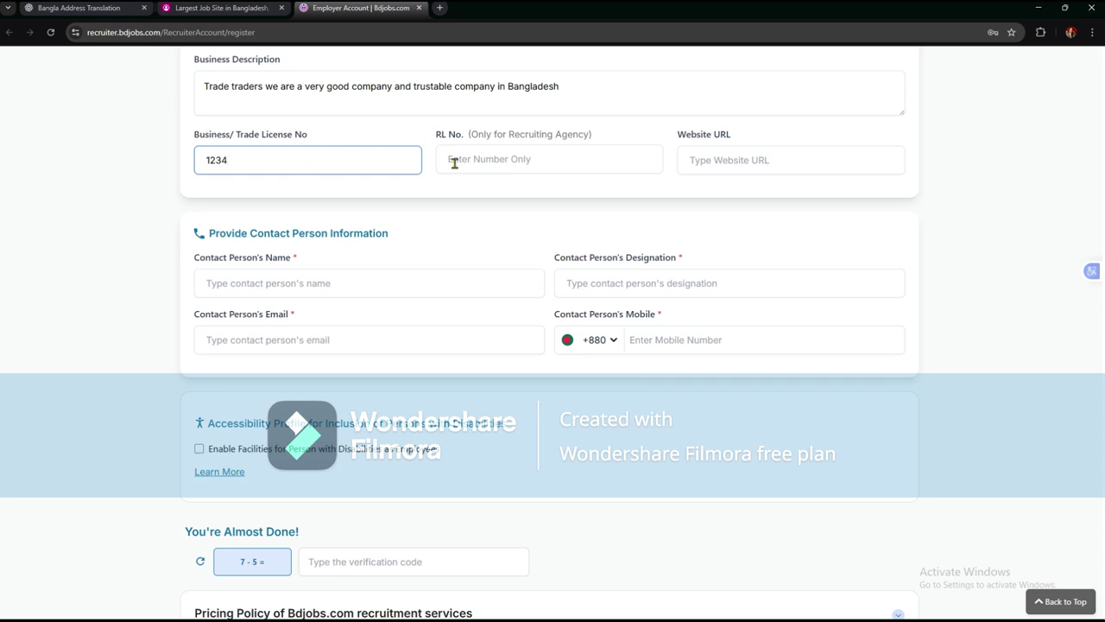
- Try RL No. 234, then dismiss the BMET mismatch warning leaving RL No. empty
{"action": "left_click", "coordinate": [454, 164]}
{"action": "type", "text": "234"}
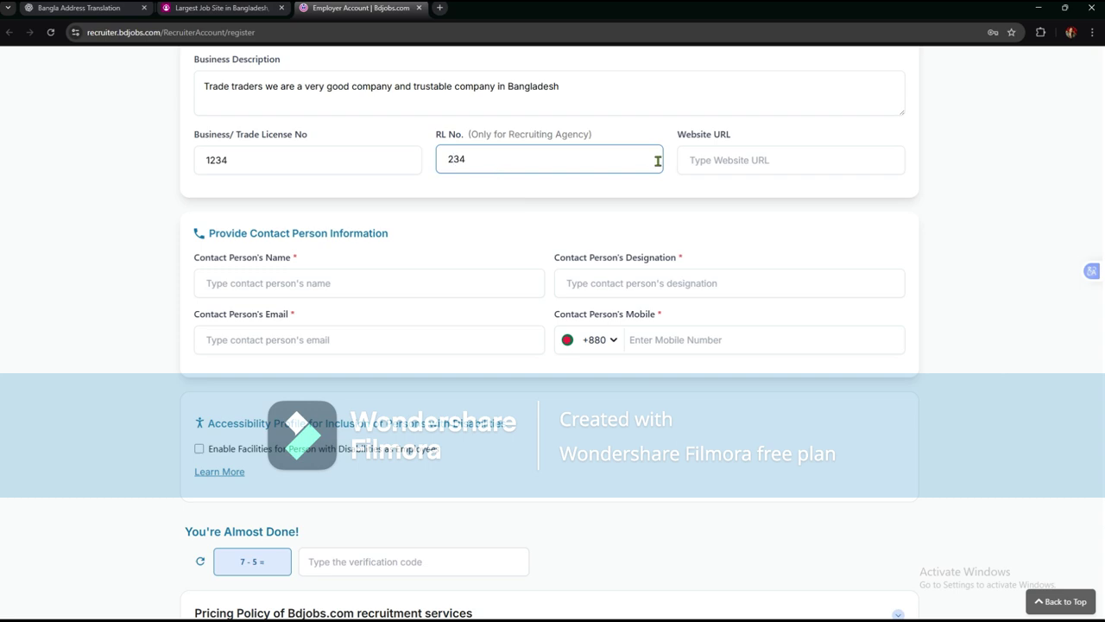
{"action": "left_click", "coordinate": [748, 170]}
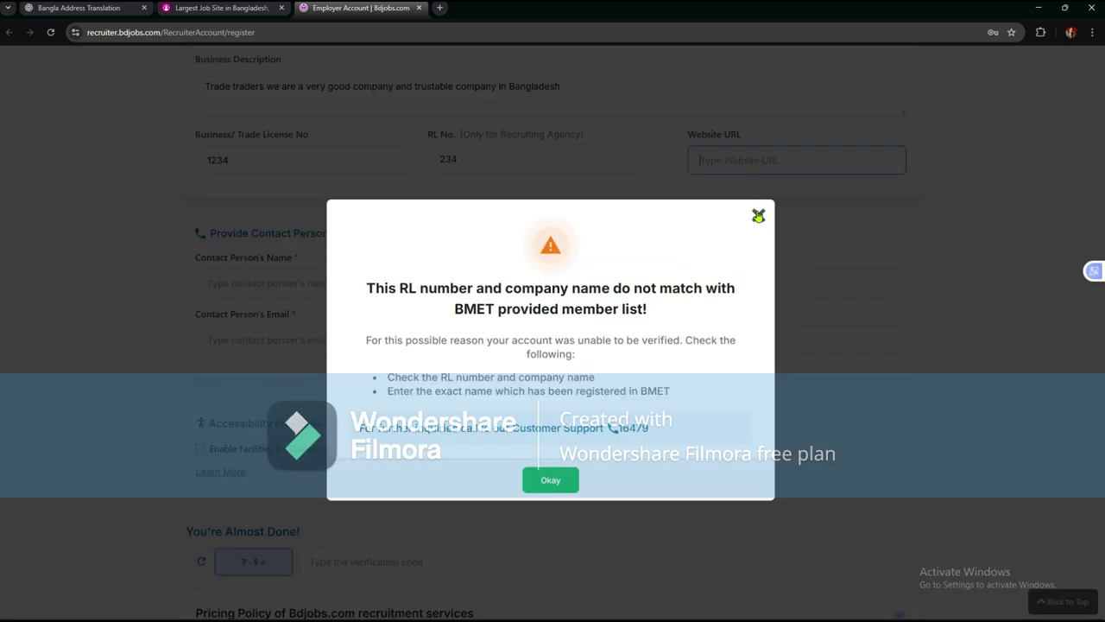
{"action": "left_click", "coordinate": [758, 216]}
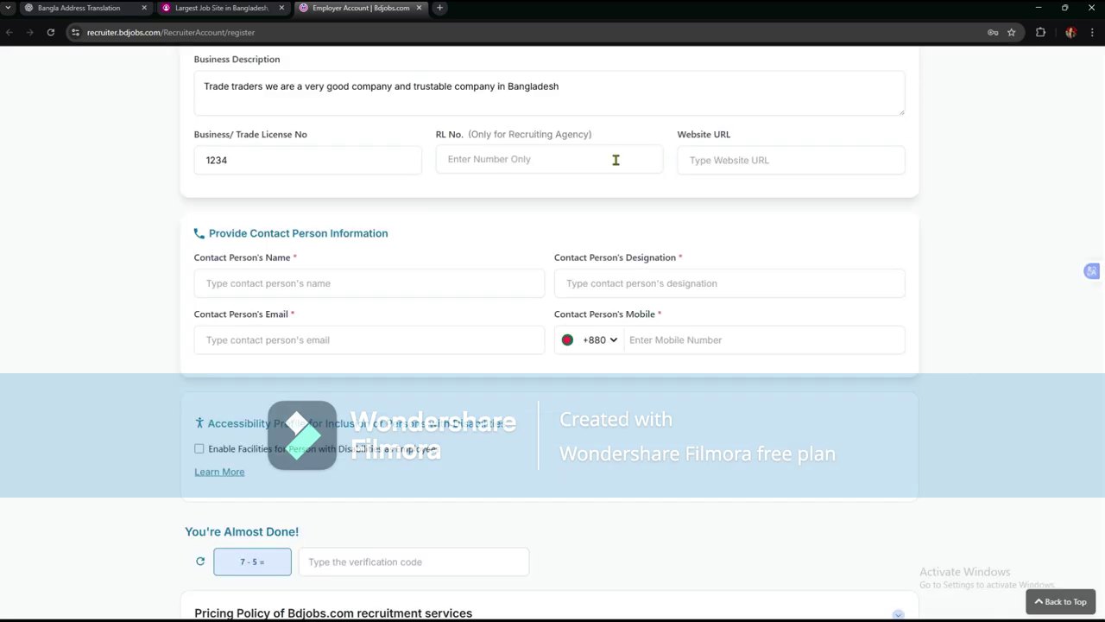
{"action": "left_click", "coordinate": [704, 163]}
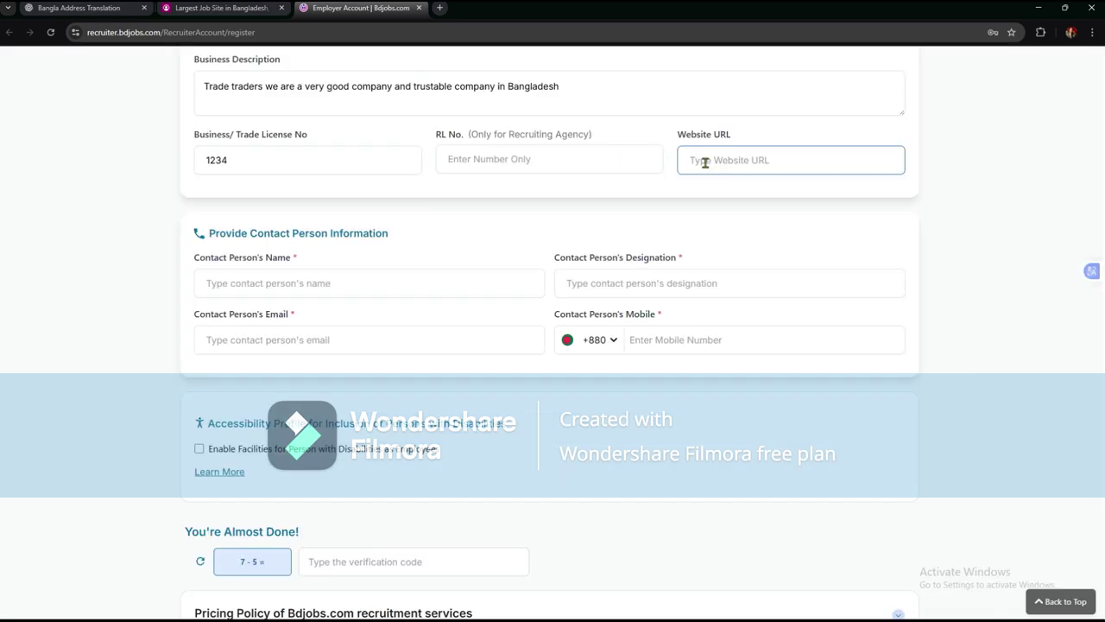
{"action": "left_click", "coordinate": [383, 289]}
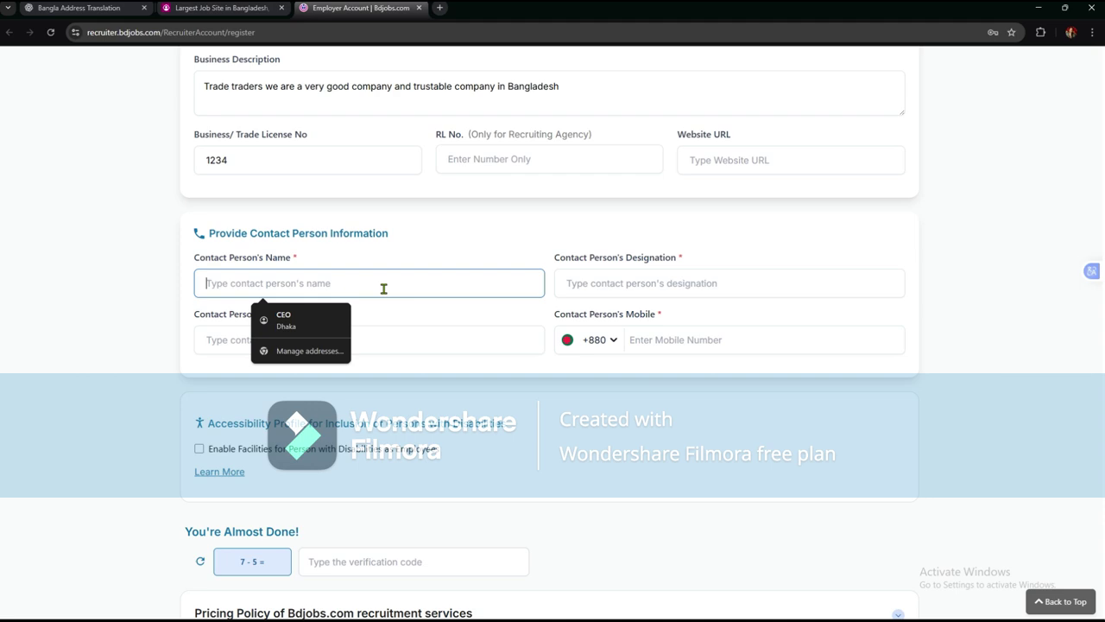
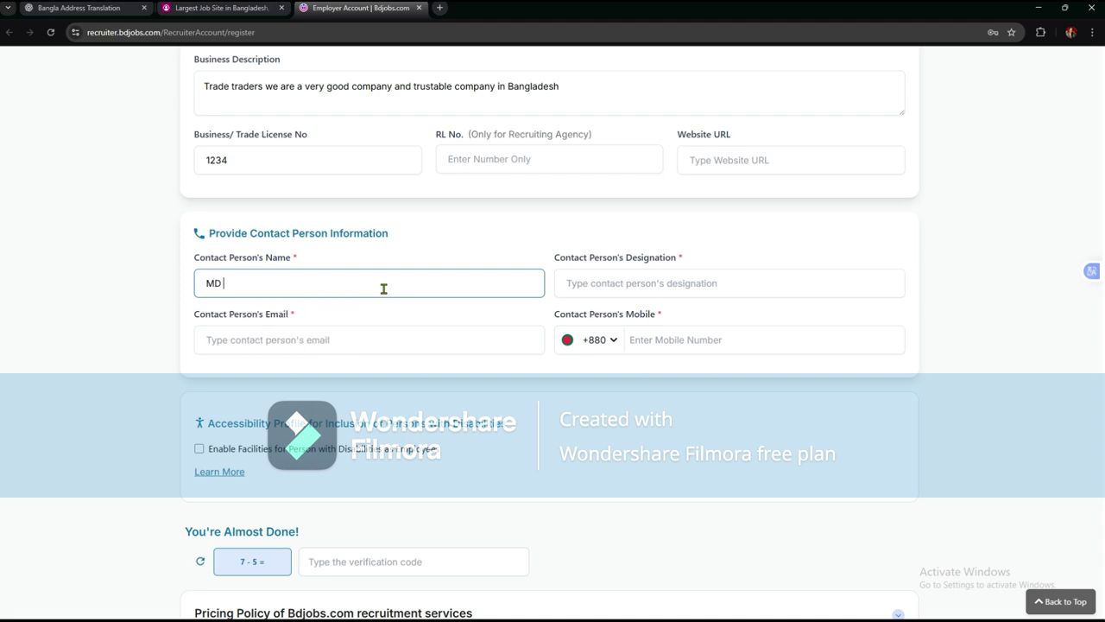
- Fill in the contact person's full name, designation CEO, e-mail address and mobile number
{"action": "left_click", "coordinate": [595, 283]}
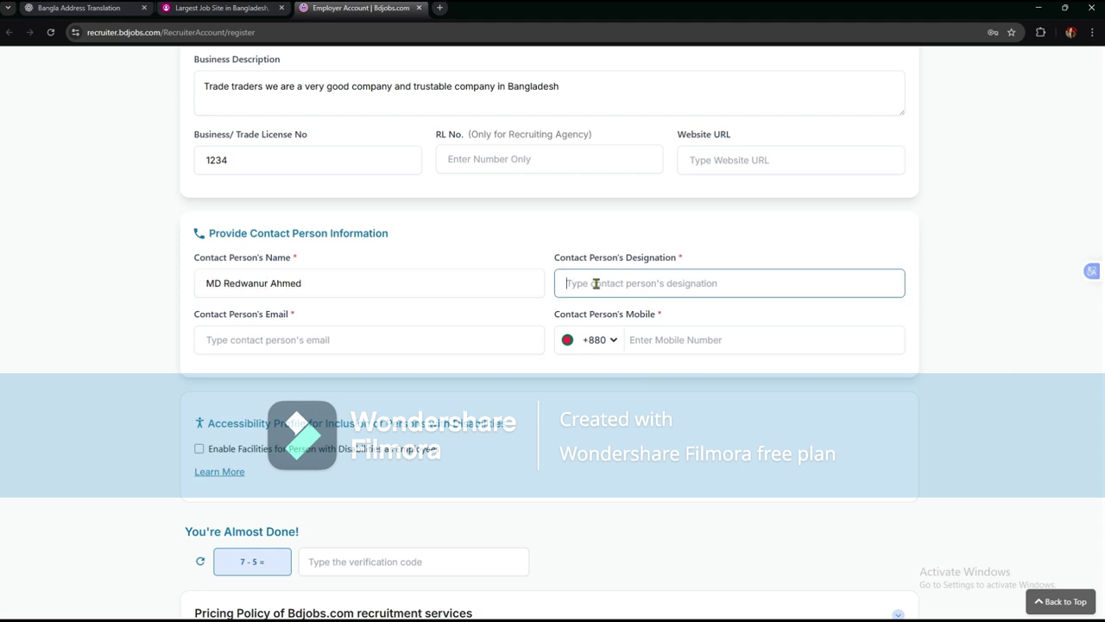
{"action": "type", "text": "CEO"}
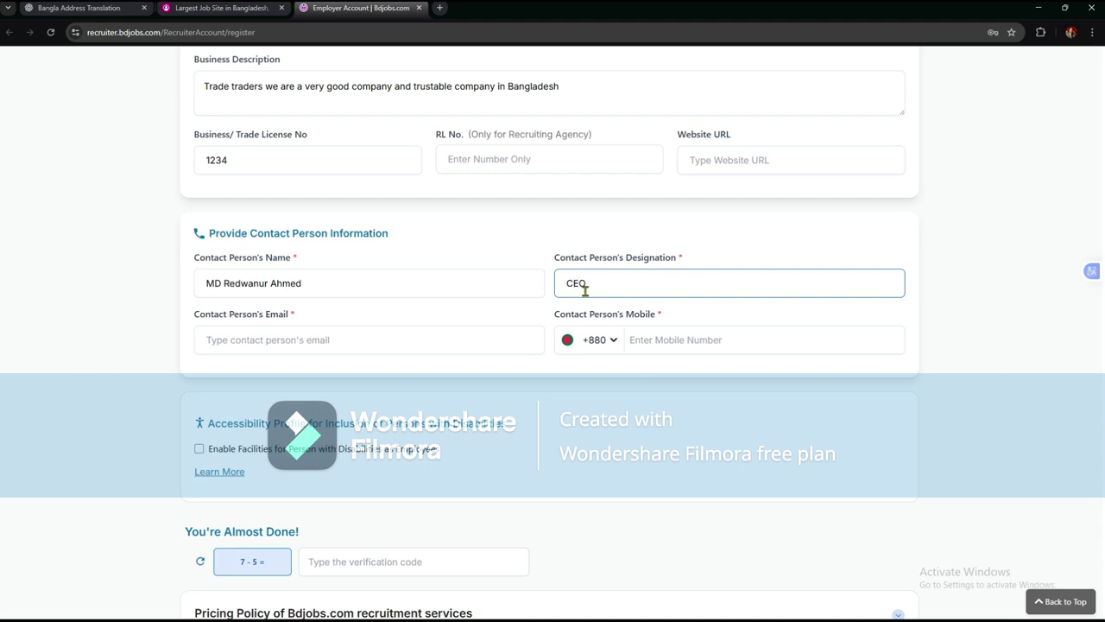
{"action": "left_click", "coordinate": [356, 344]}
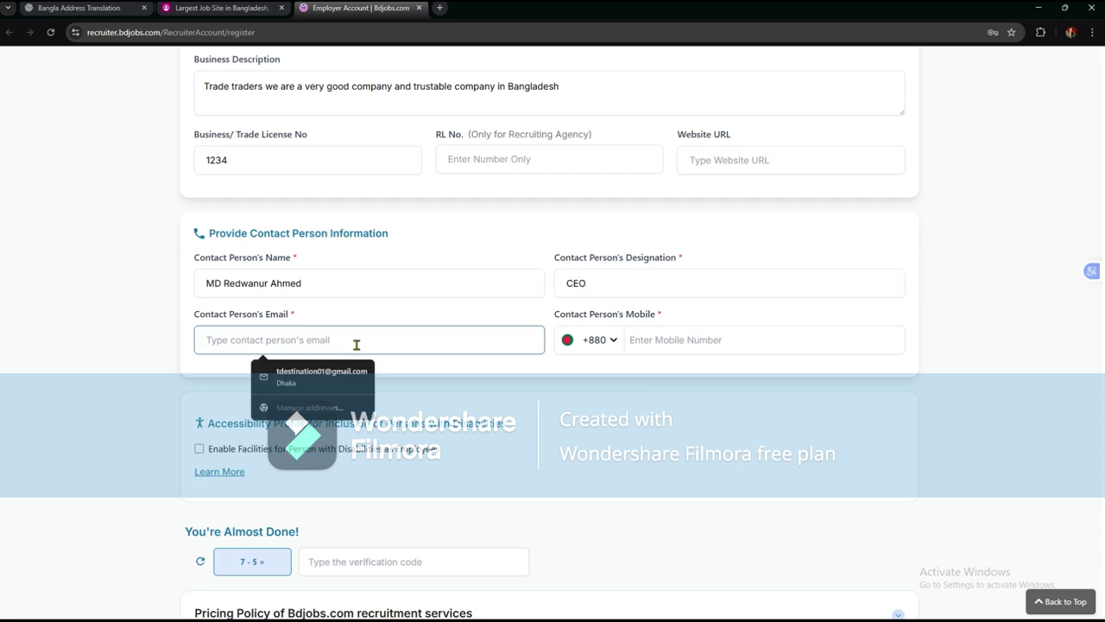
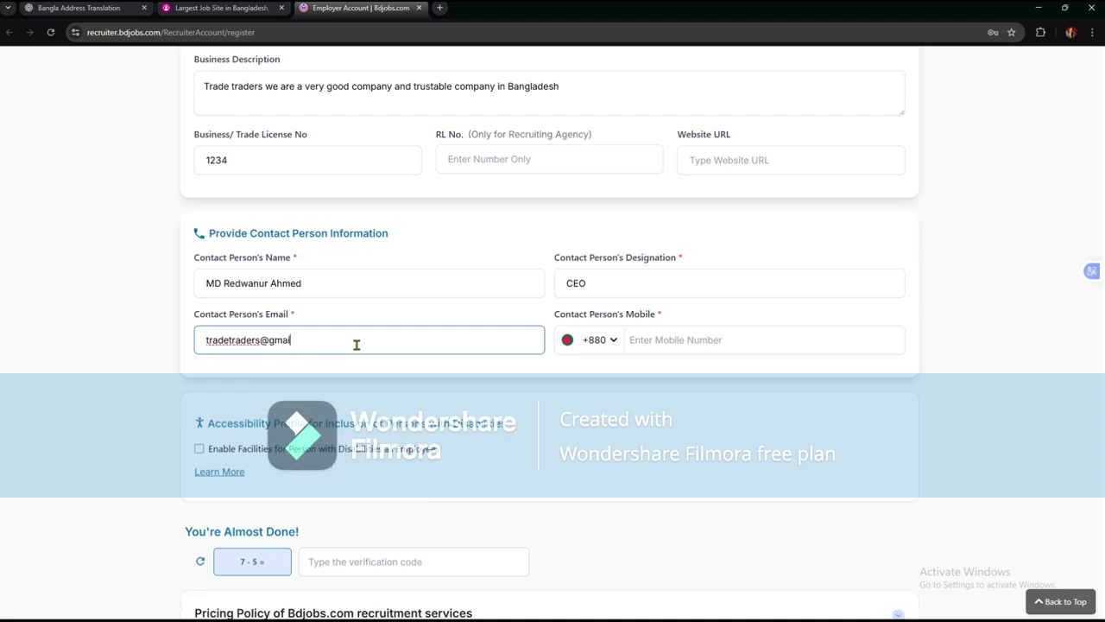
{"action": "left_click", "coordinate": [639, 337]}
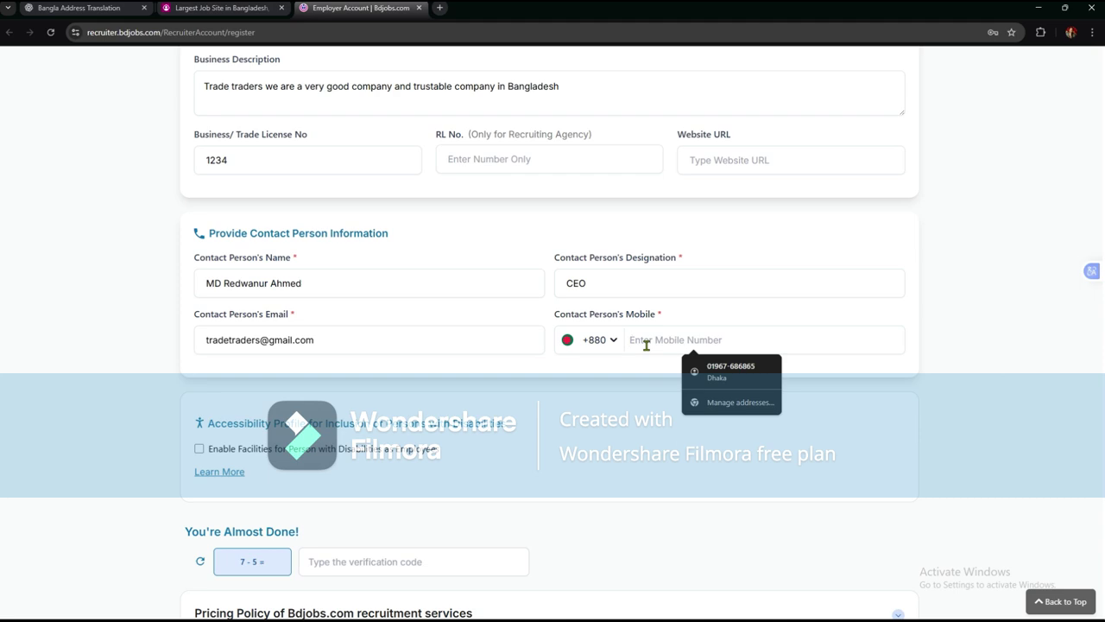
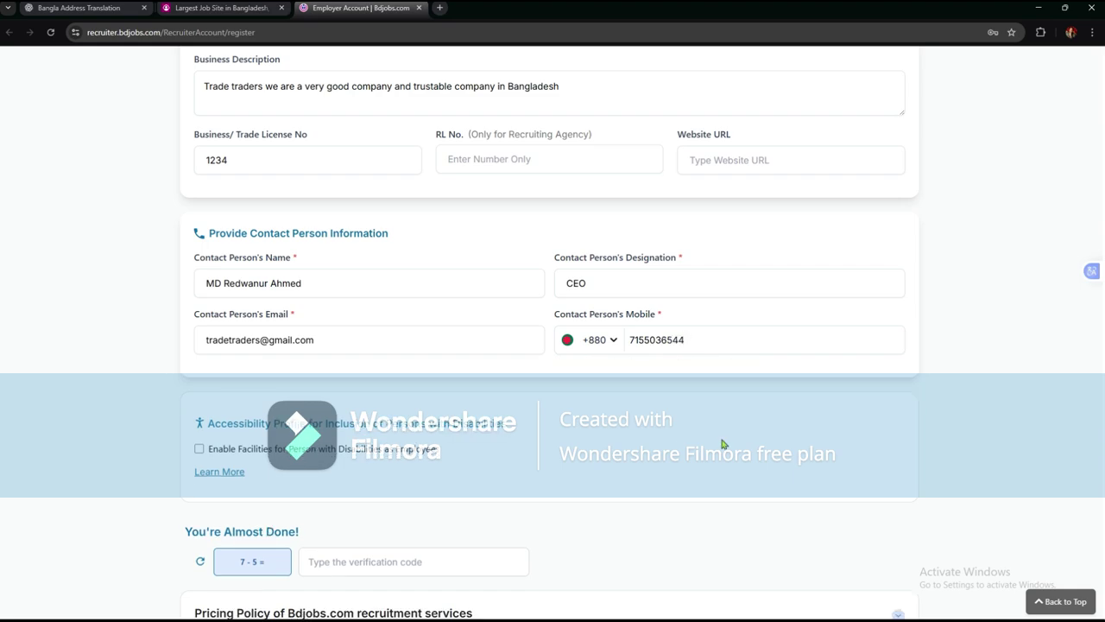
- Enter 2 as the 7 - 5 captcha answer, accept the Privacy Policy, and submit with Continue
{"action": "scroll", "coordinate": [444, 246], "scroll_direction": "down", "scroll_amount": 3}
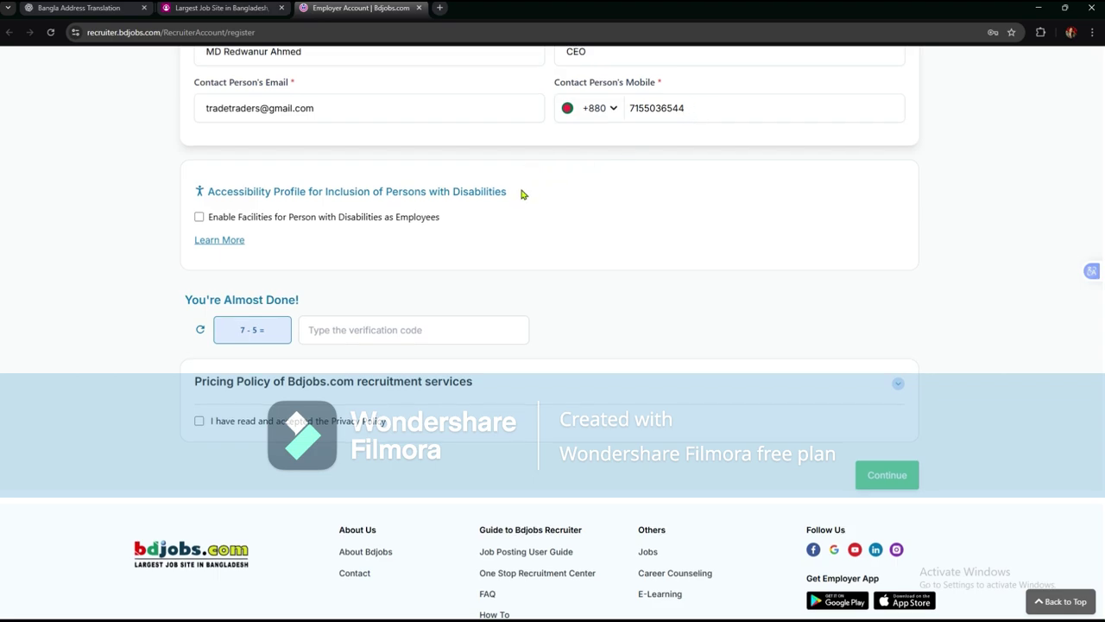
{"action": "scroll", "coordinate": [521, 195], "scroll_direction": "down", "scroll_amount": 1}
{"action": "left_click", "coordinate": [424, 274]}
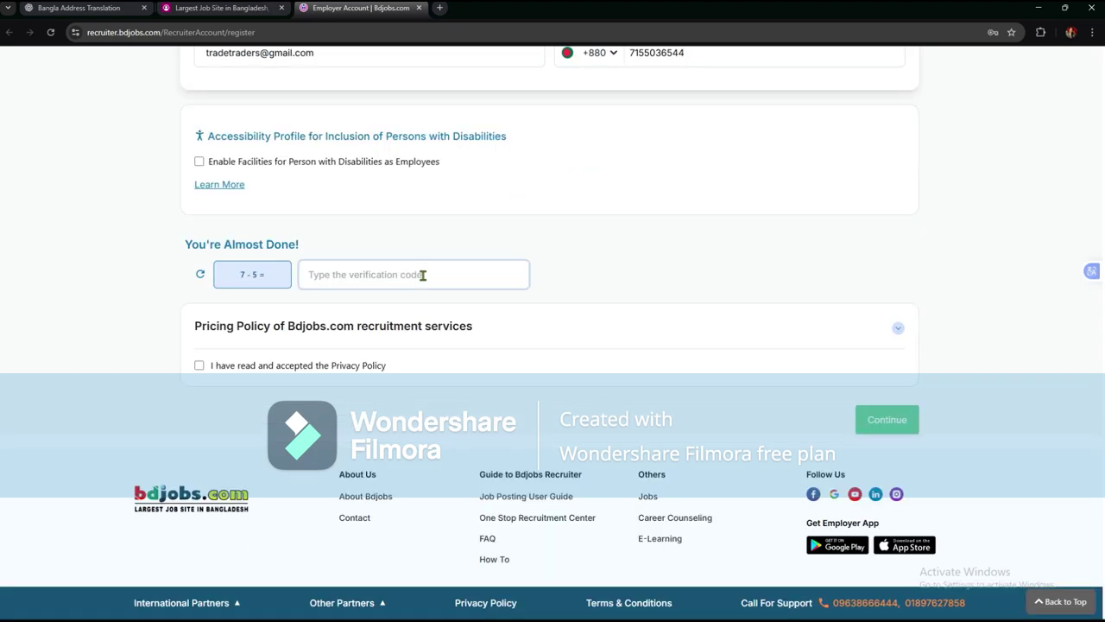
{"action": "type", "text": "2"}
{"action": "left_click", "coordinate": [200, 366]}
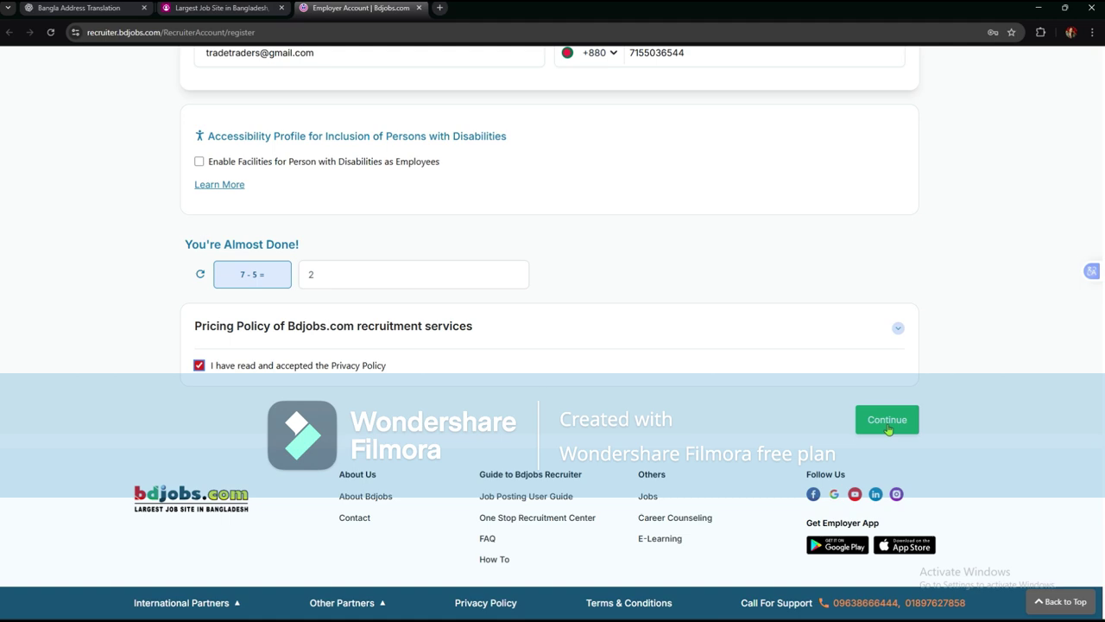
{"action": "left_click", "coordinate": [889, 429]}
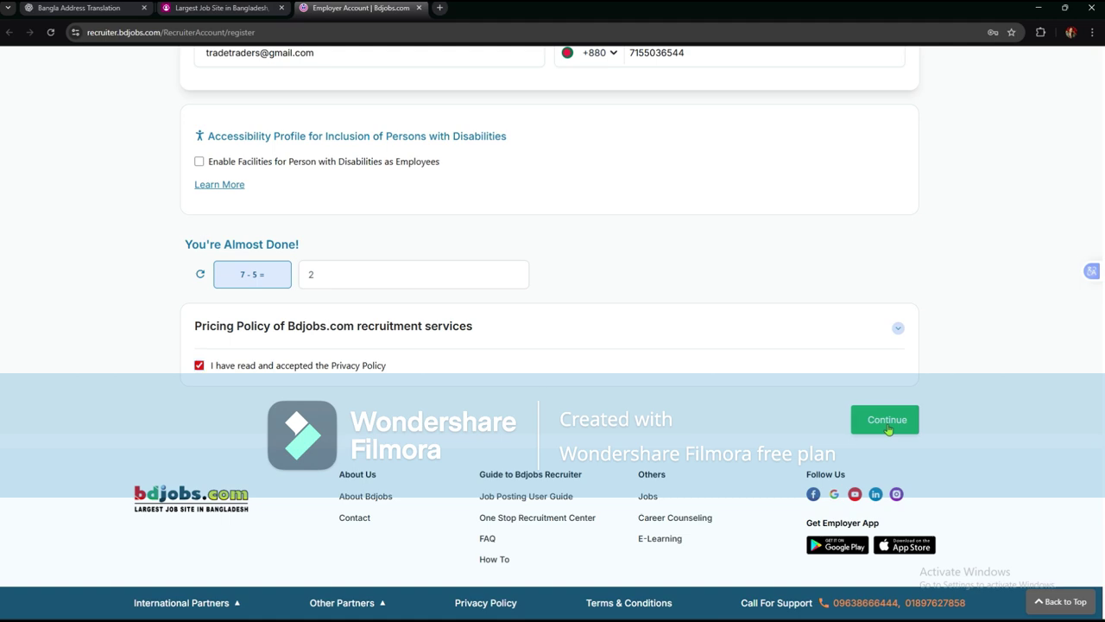